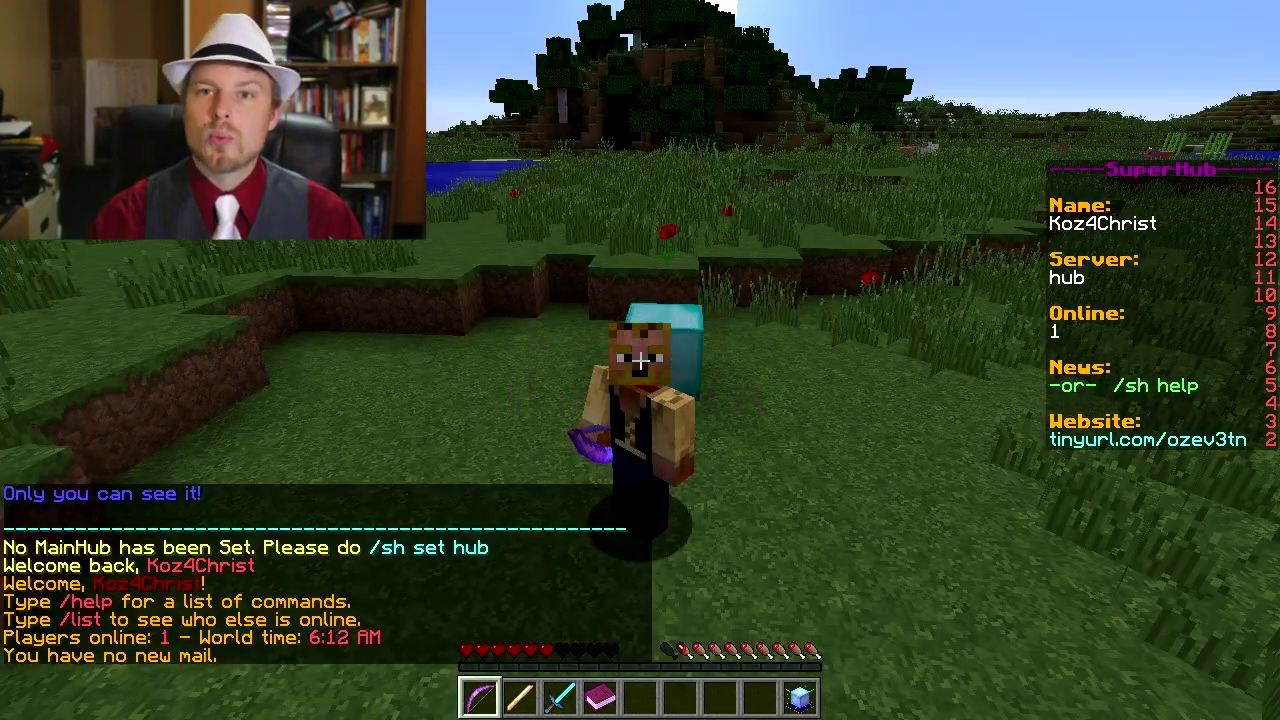
Scroll through the Lobby, Kick and Brawl hotbar items, ending on the empty fifth slot
scroll(640, 360, "down", 3)
scroll(640, 360, "up", 1)
scroll(640, 360, "up", 2)
scroll(640, 360, "down", 3)
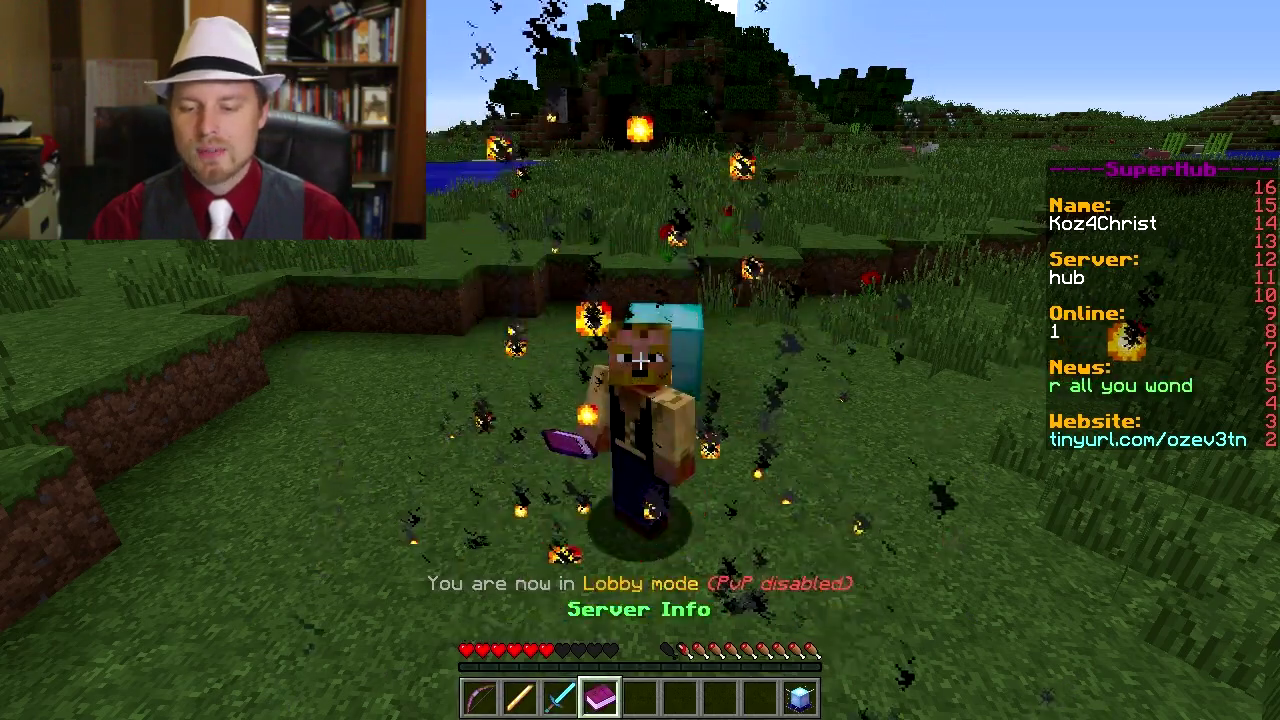
scroll(640, 360, "down", 1)
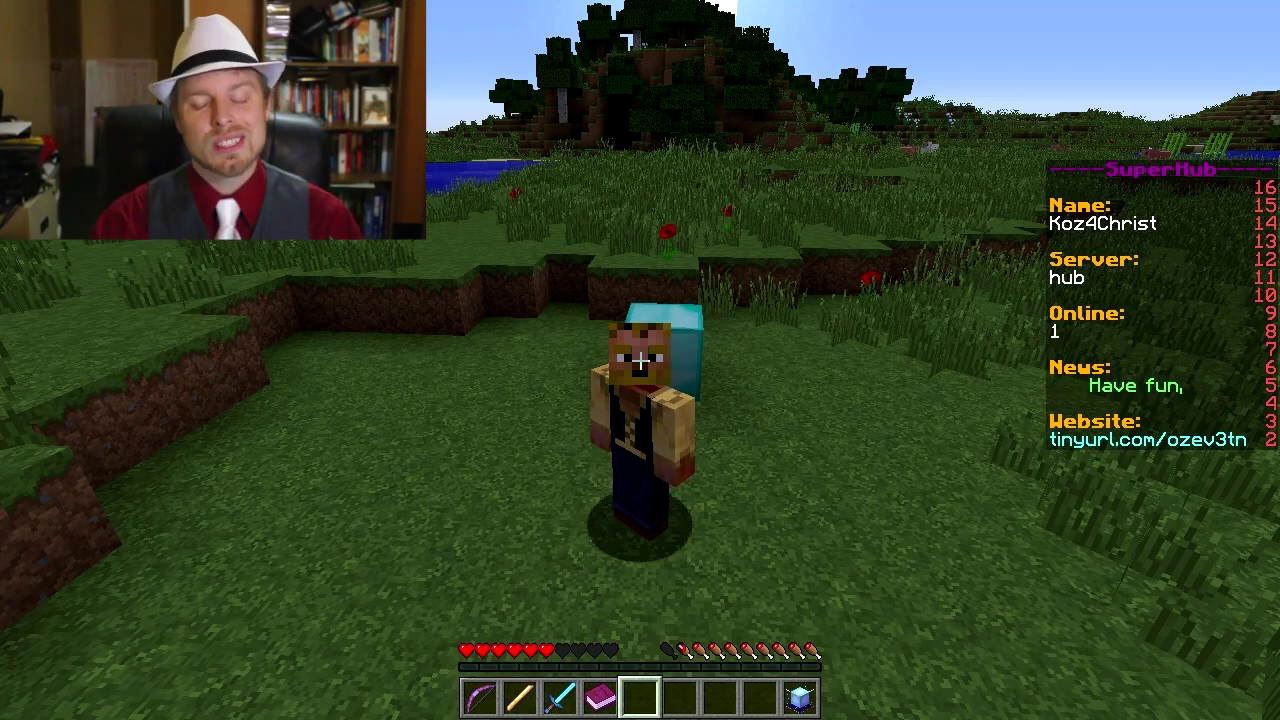
In first person, fire the Super Popper bow into the sky and walk toward the lake
key("1")
key("F5")
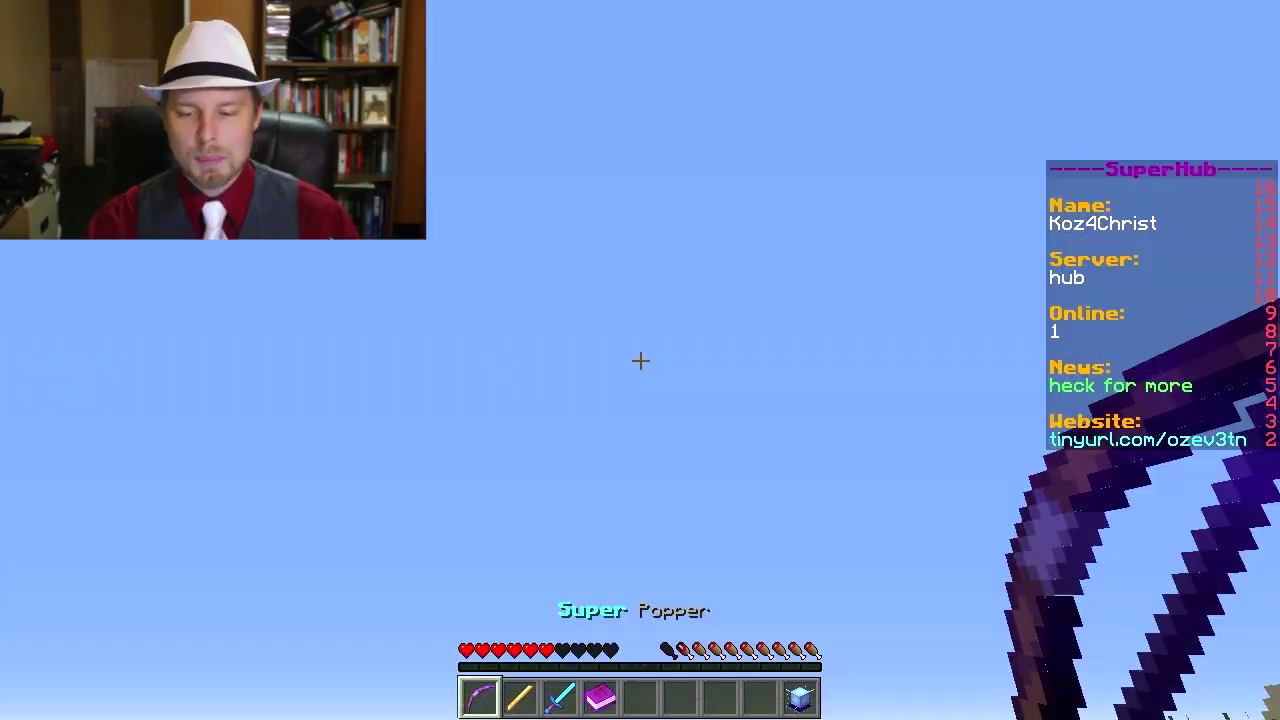
right_click(640, 360)
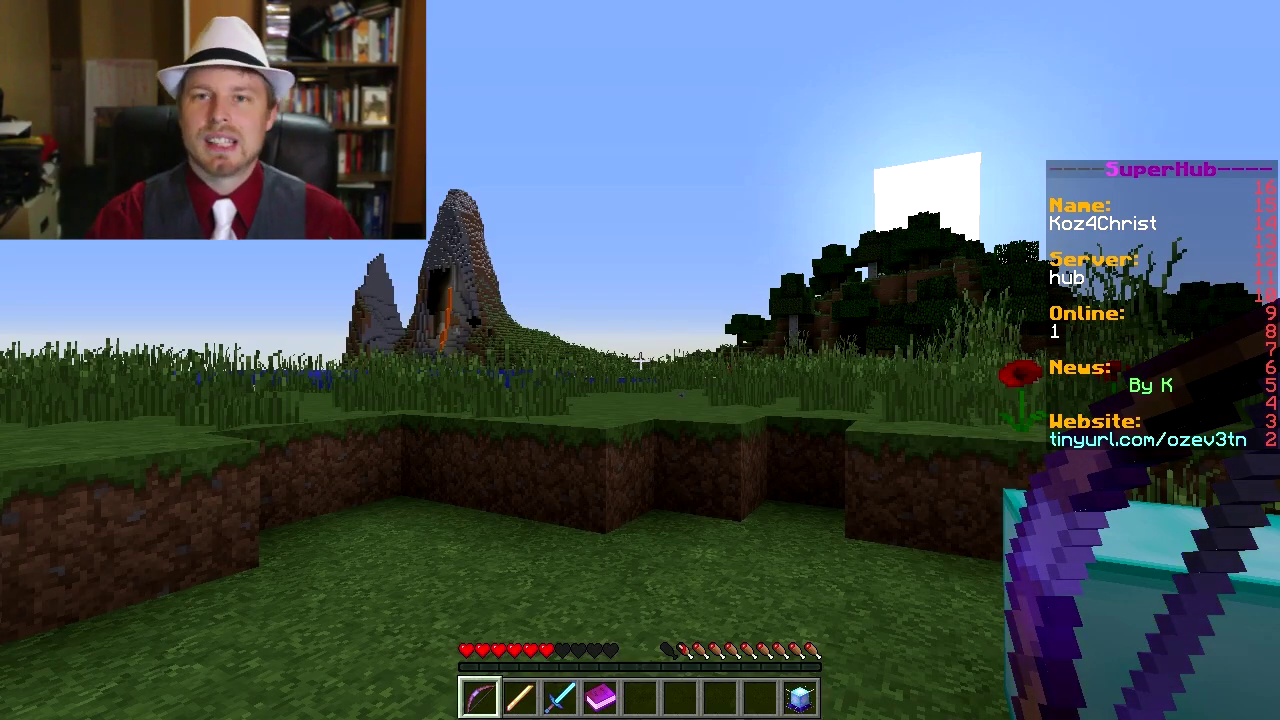
key("w")
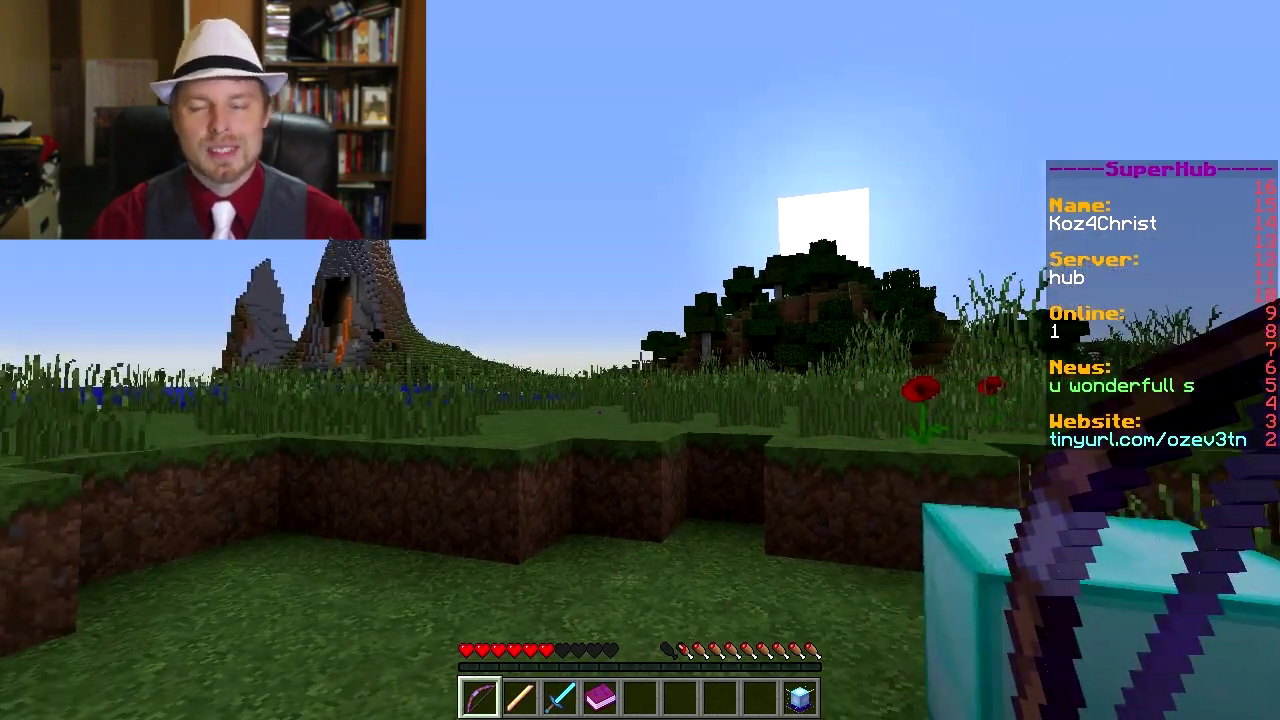
key("w")
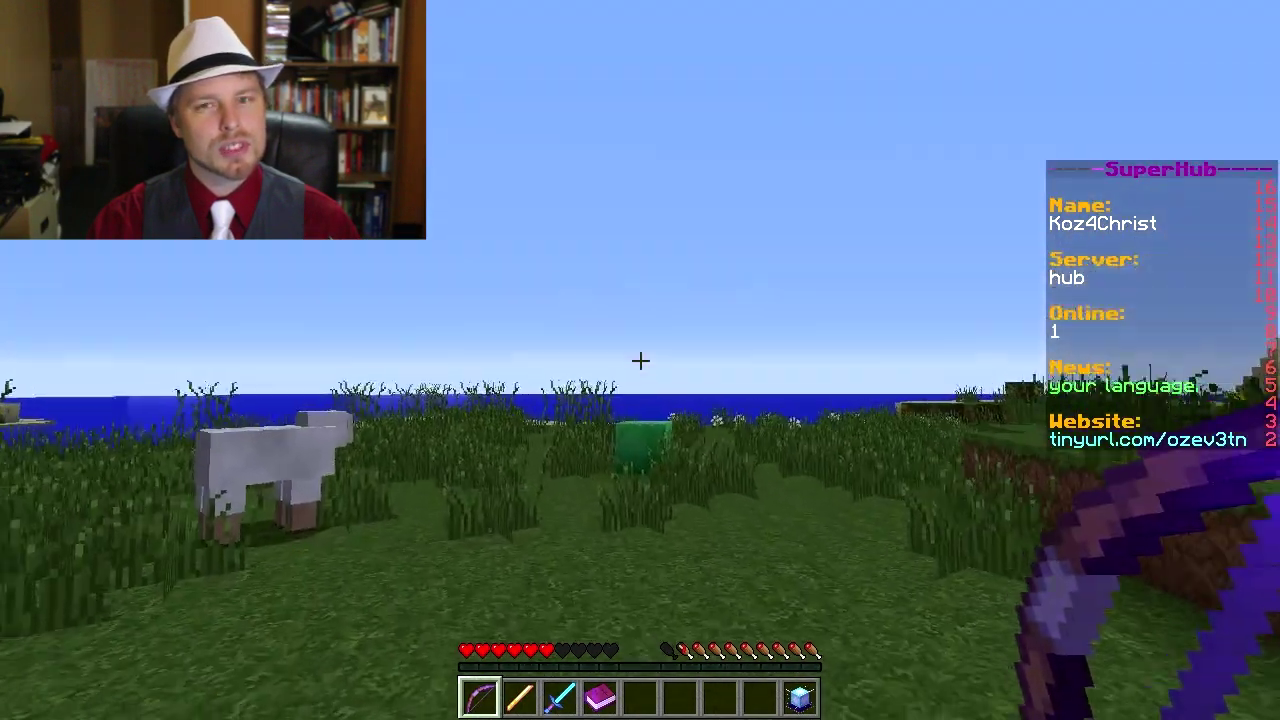
Use the Super Kicker near the green and cyan blocks, then swing the Super Brawler sword
key("2")
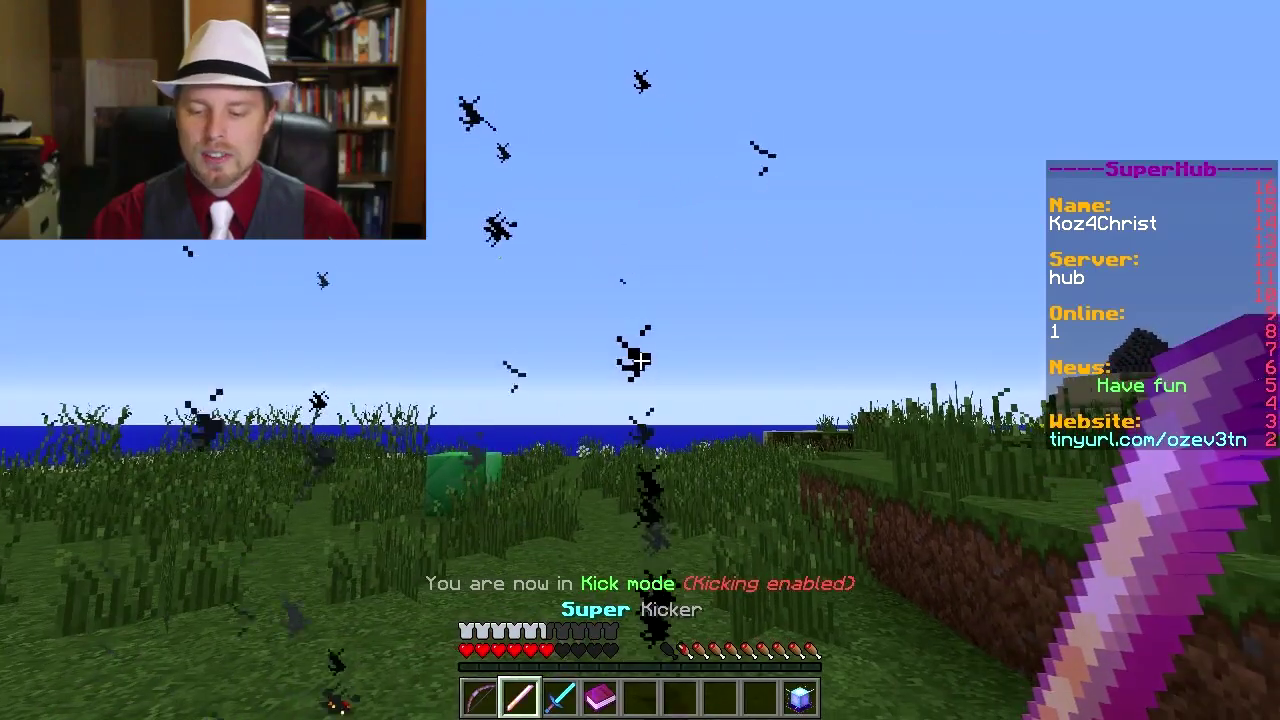
key("w")
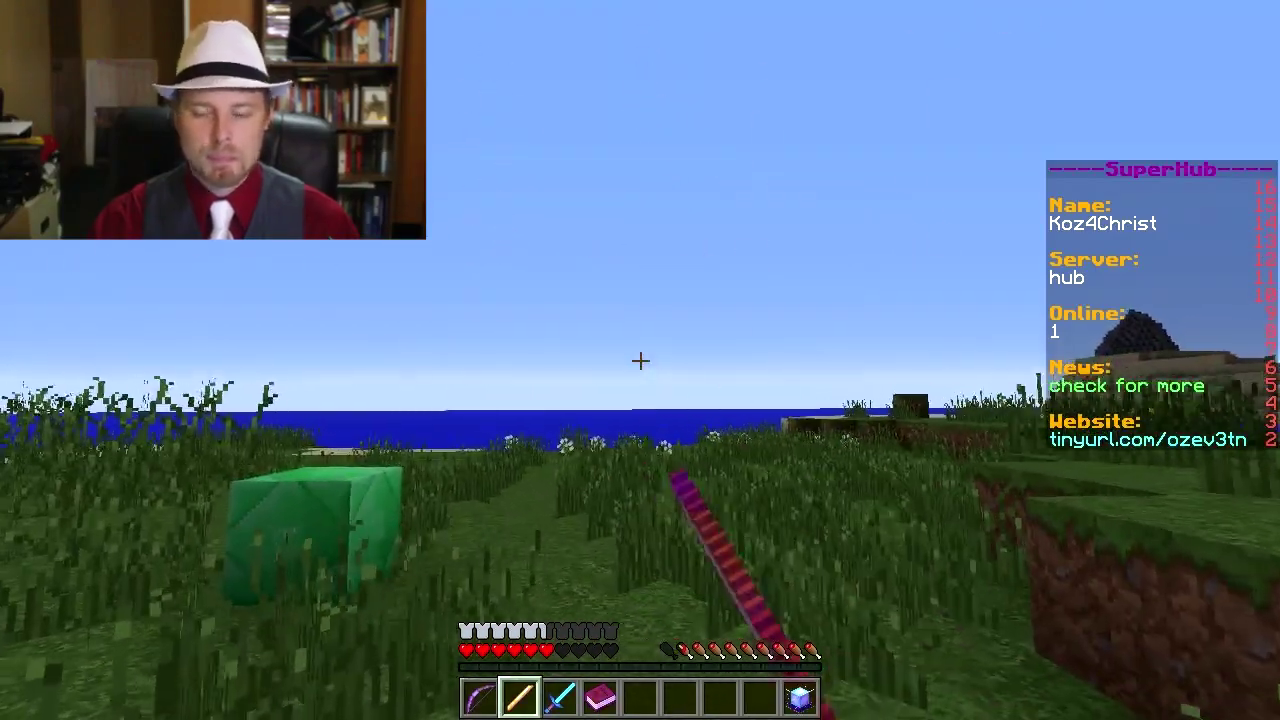
key("2")
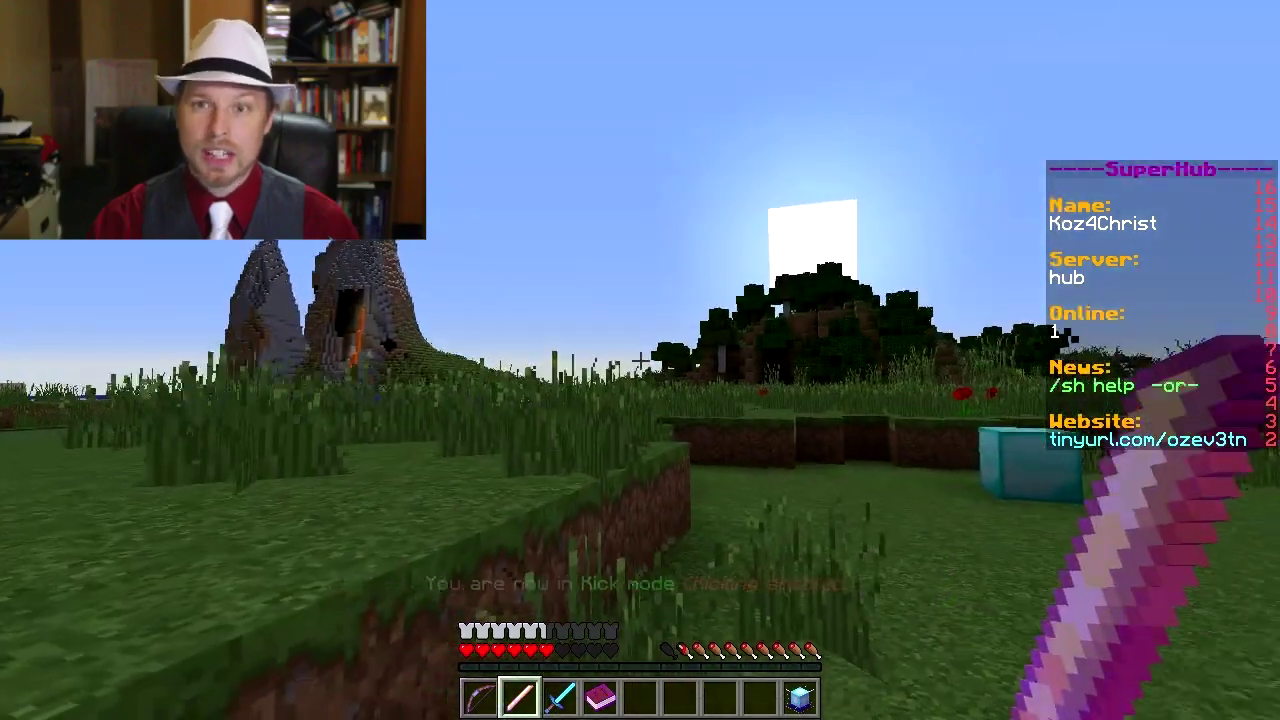
key("w")
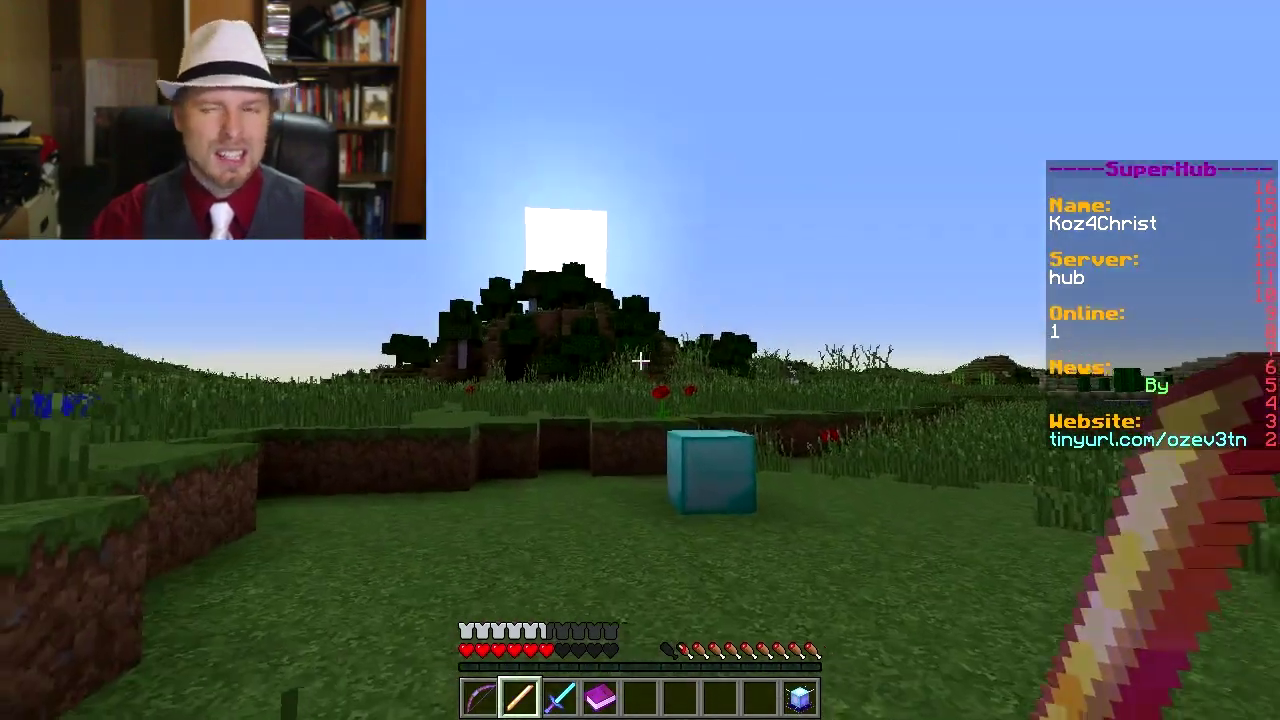
key("3")
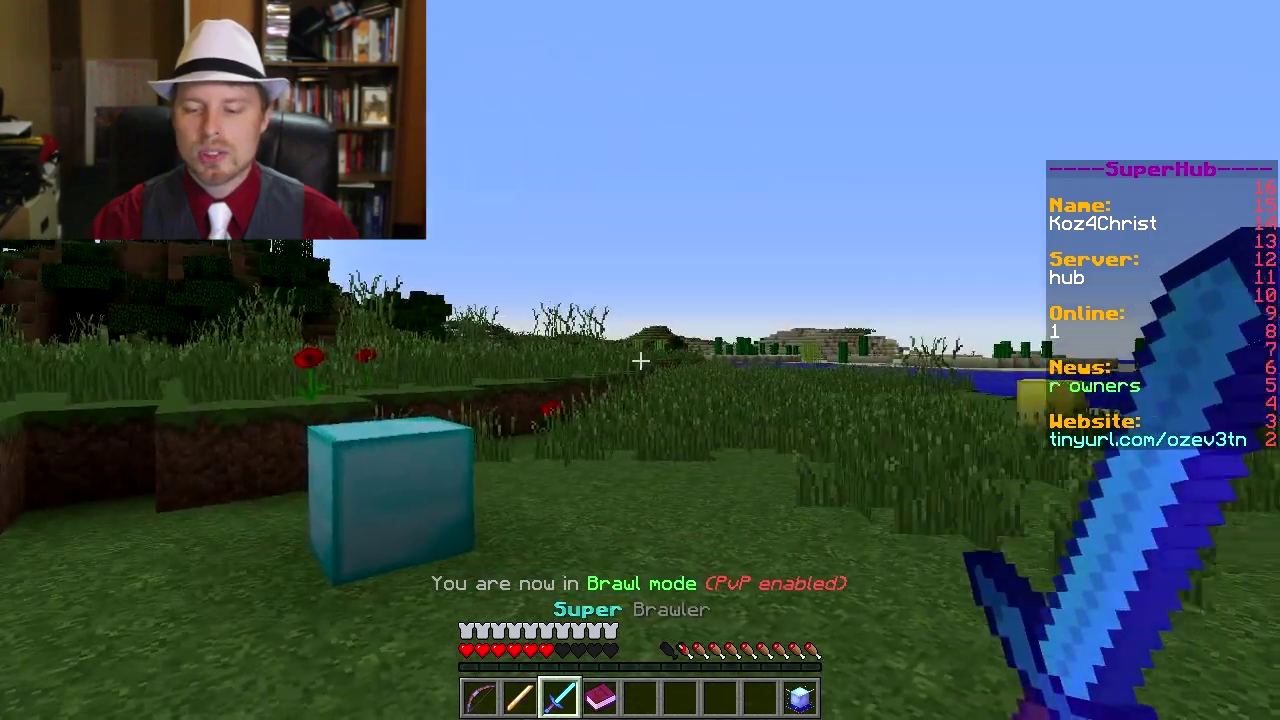
left_click(640, 360)
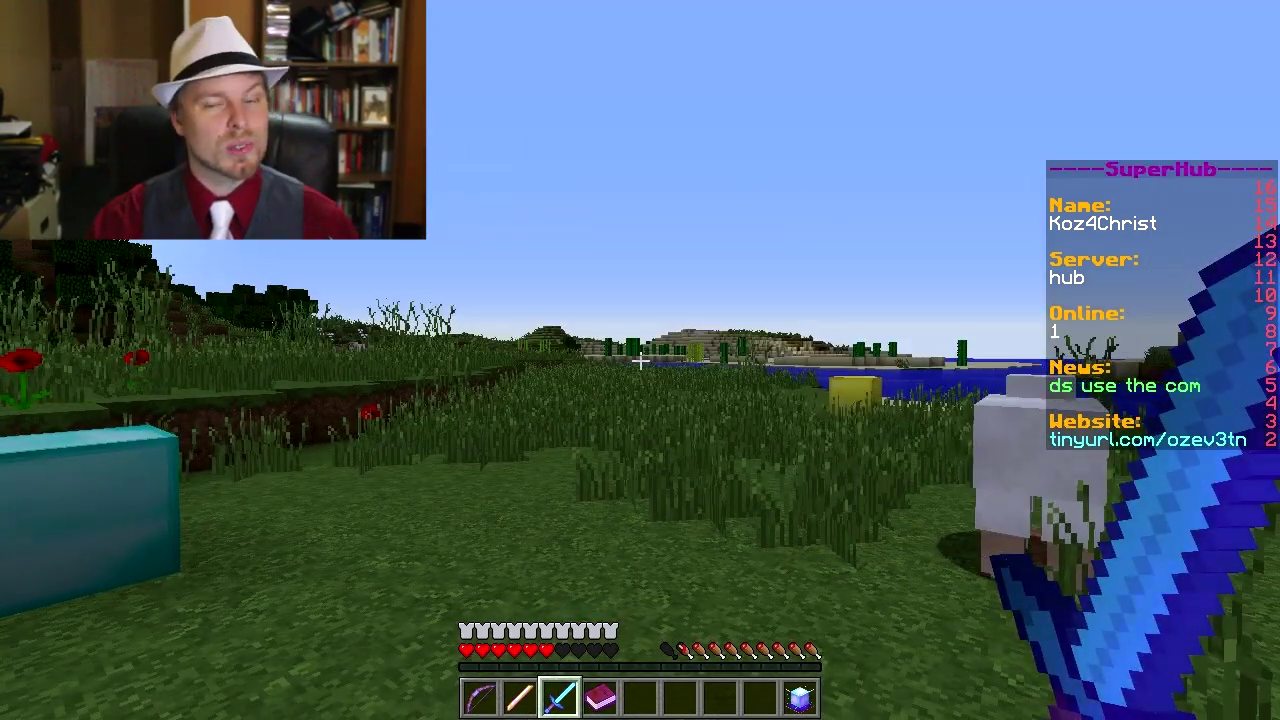
Read the Server Info book's welcome page, then switch to the Hub Menu item in slot 9
key("4")
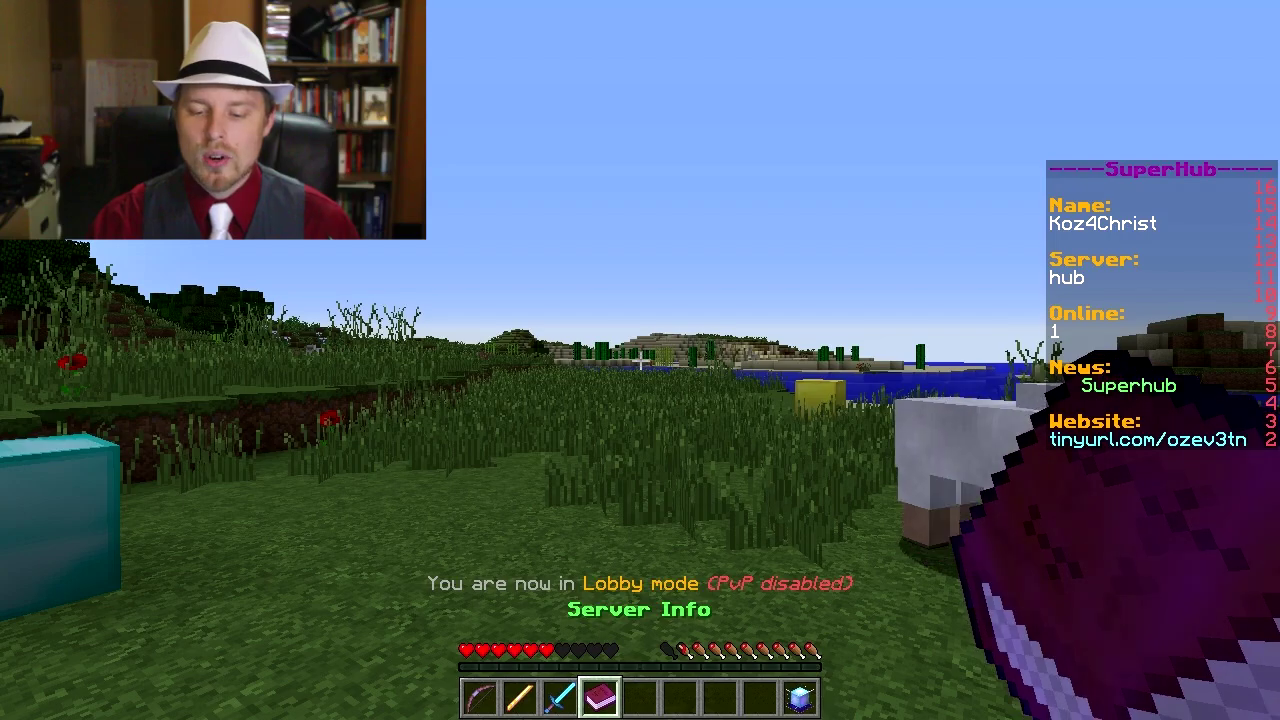
key("3")
key("4")
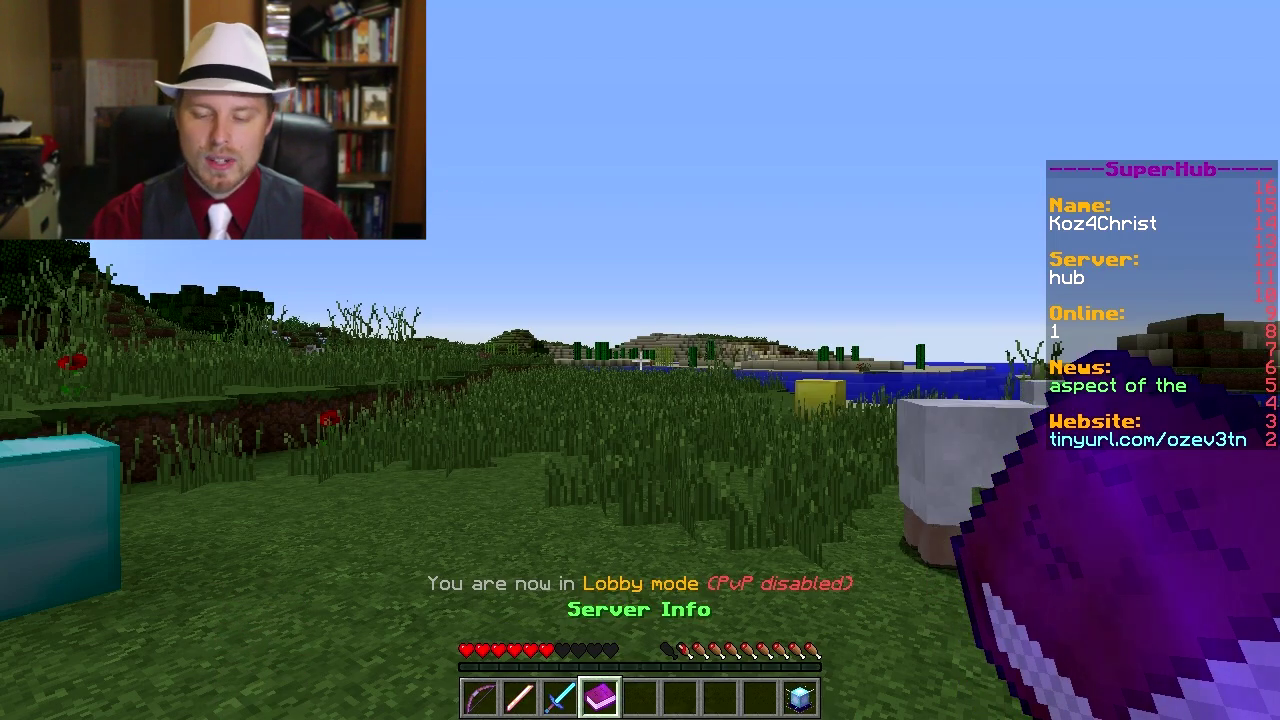
right_click(640, 360)
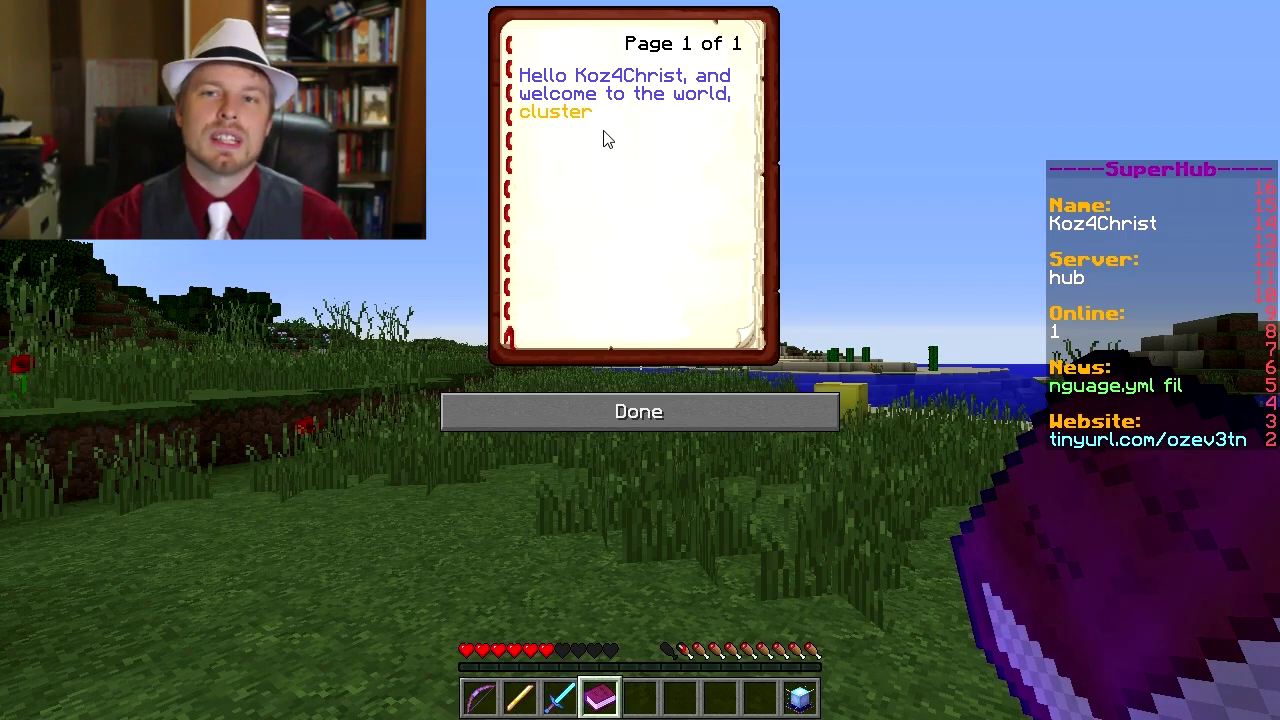
left_click(621, 417)
scroll(640, 360, "down", 5)
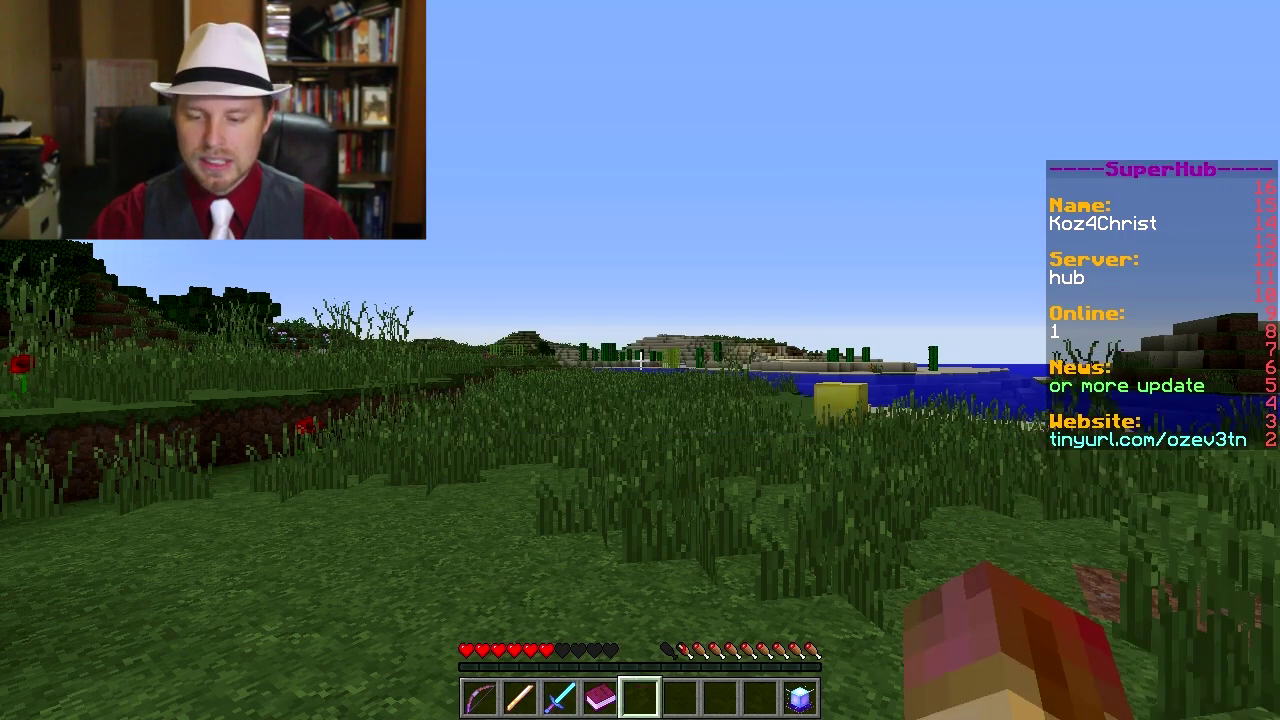
mouse_move(640, 360)
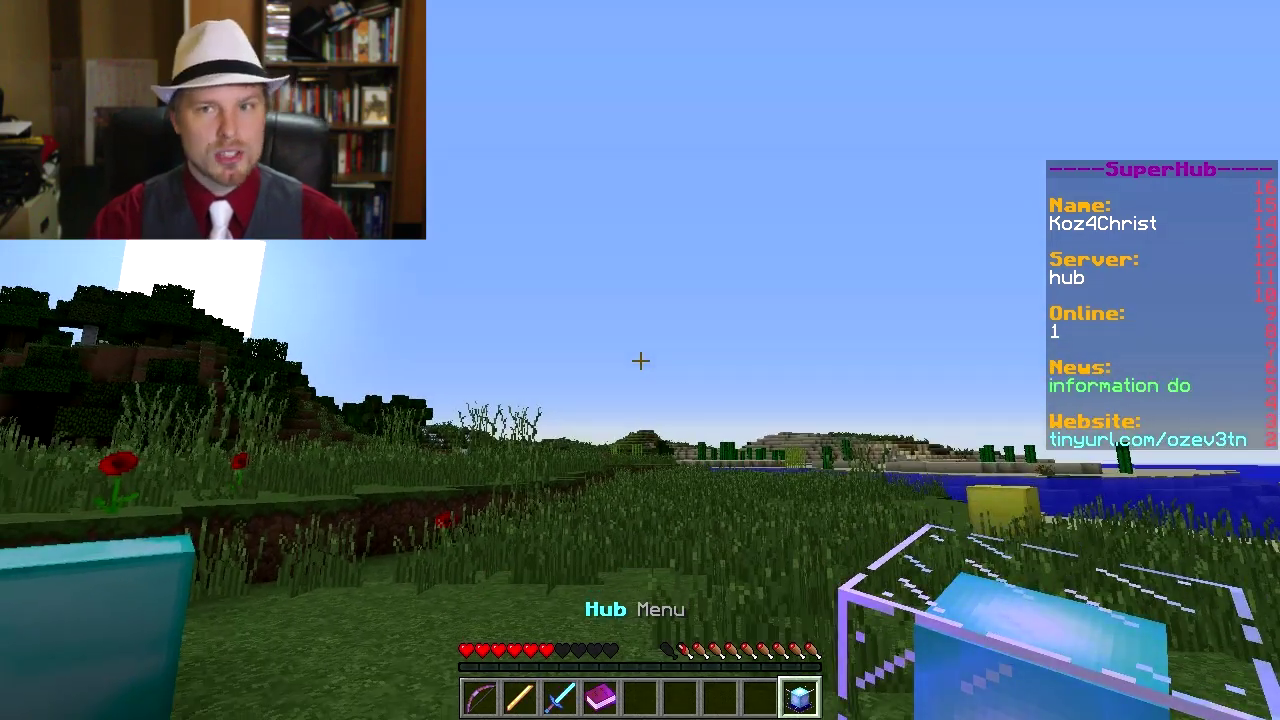
Equip the Paint Gun from the Super Hub Menu's gadget list
right_click(640, 360)
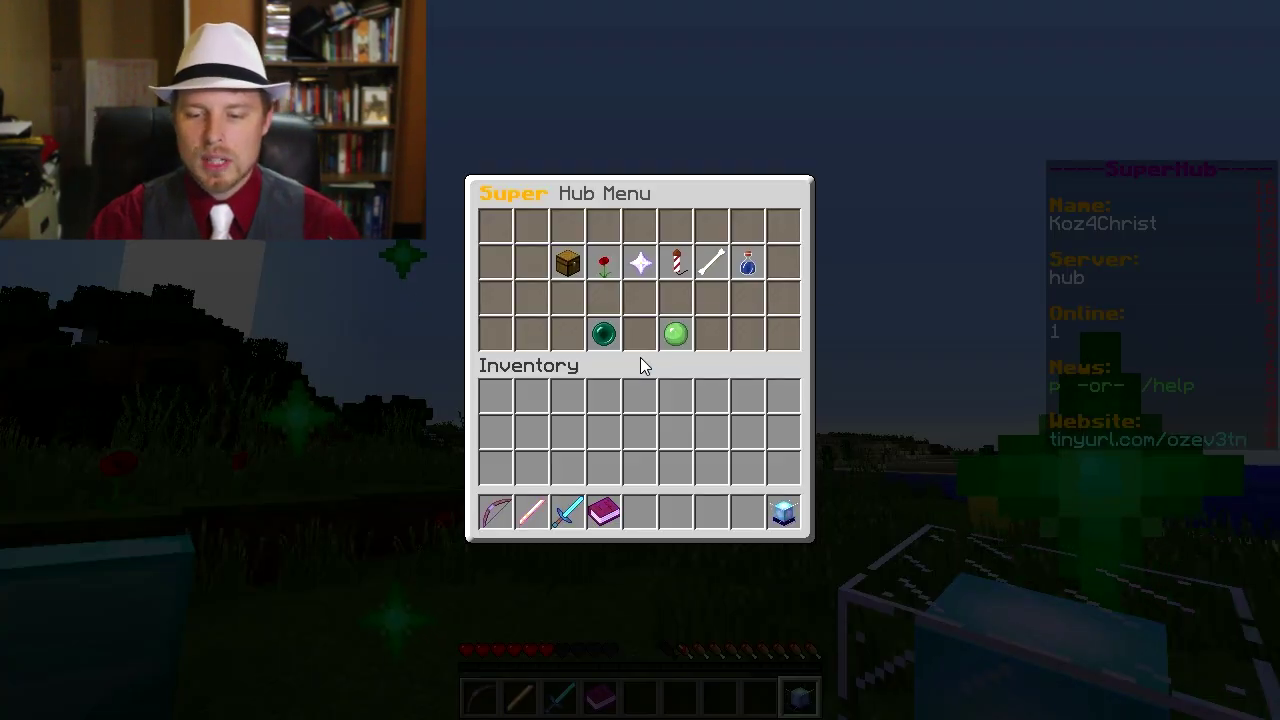
left_click(576, 264)
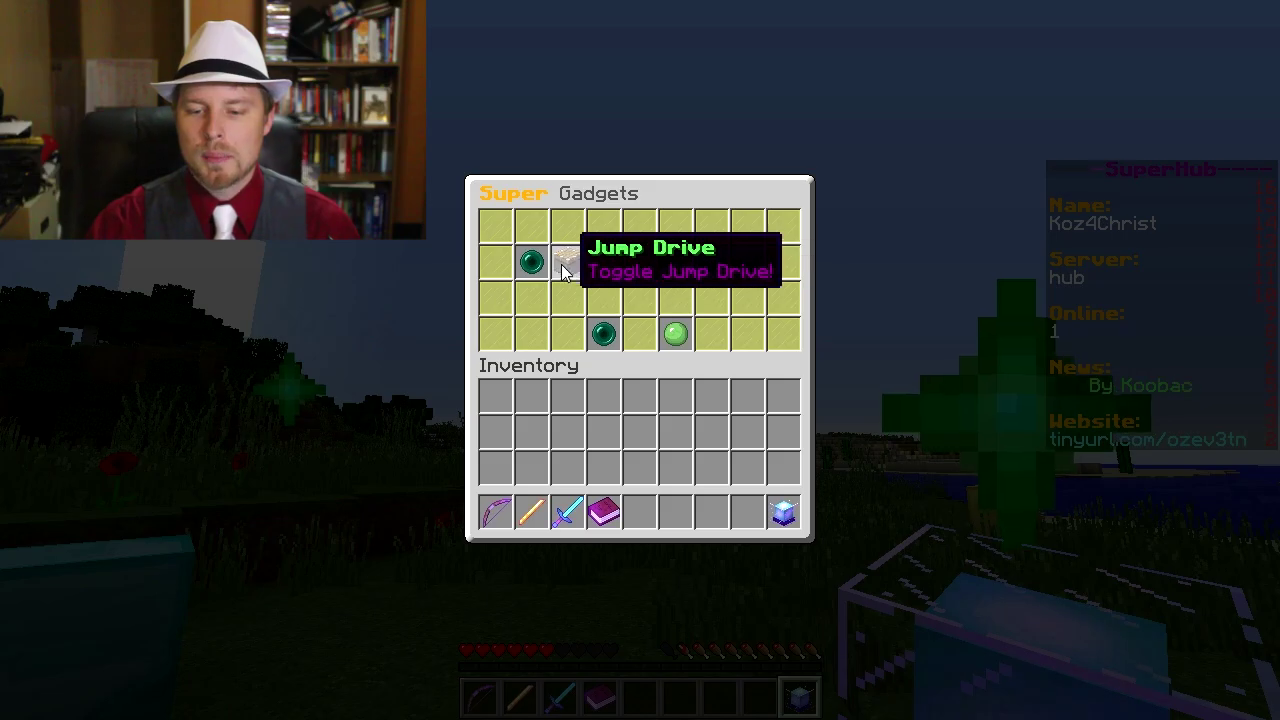
left_click(662, 268)
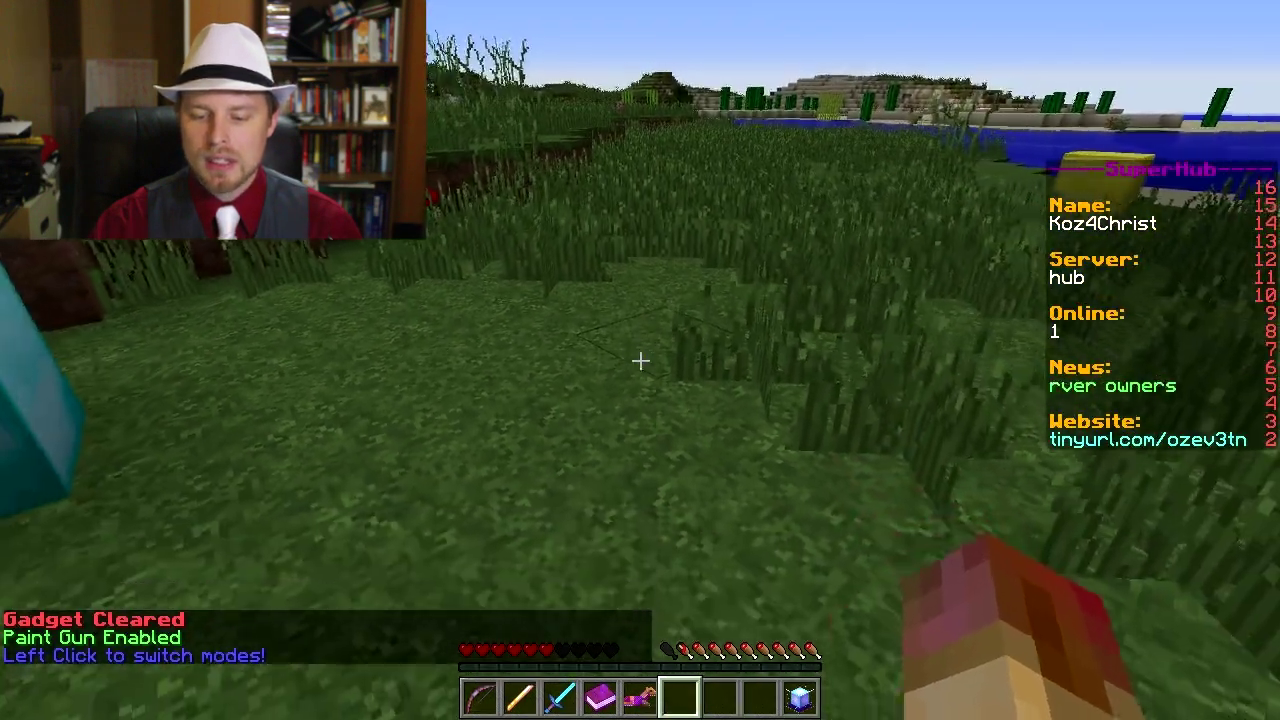
Splatter paint patches across the grass field with the Paint Gun
scroll(640, 360, "up", 1)
right_click(640, 360)
right_click(640, 360)
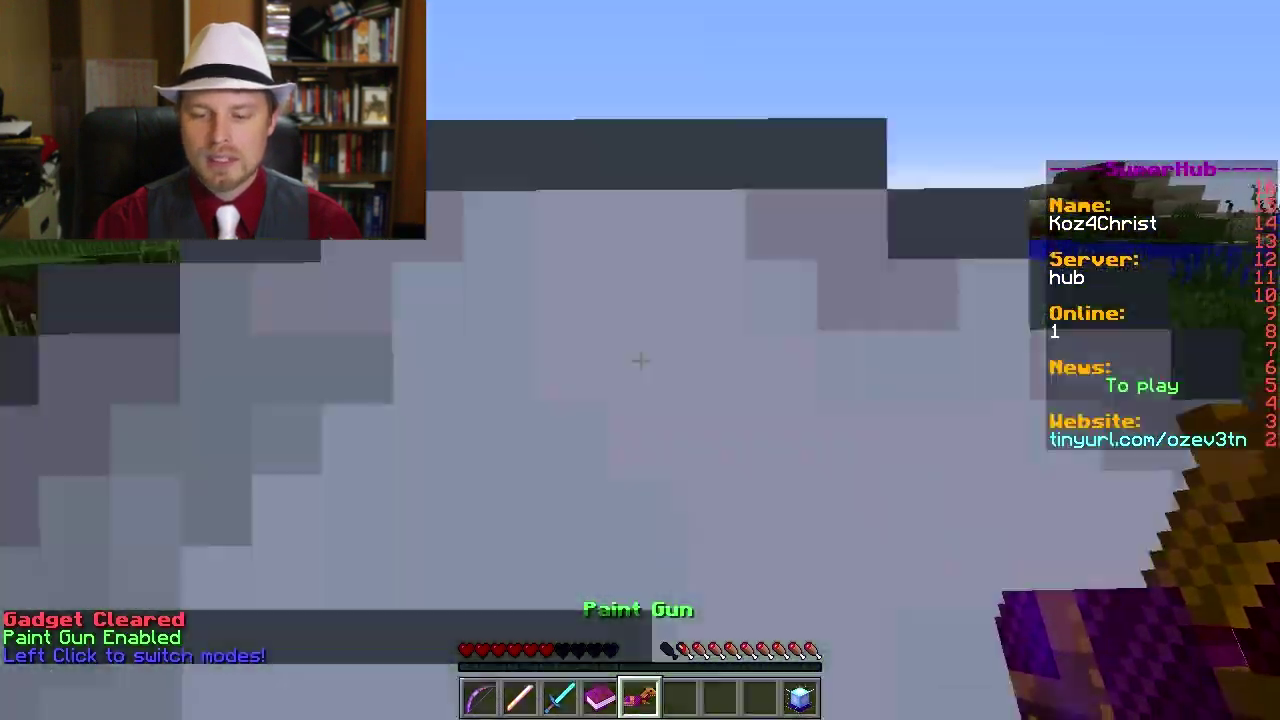
right_click(640, 360)
right_click(640, 360)
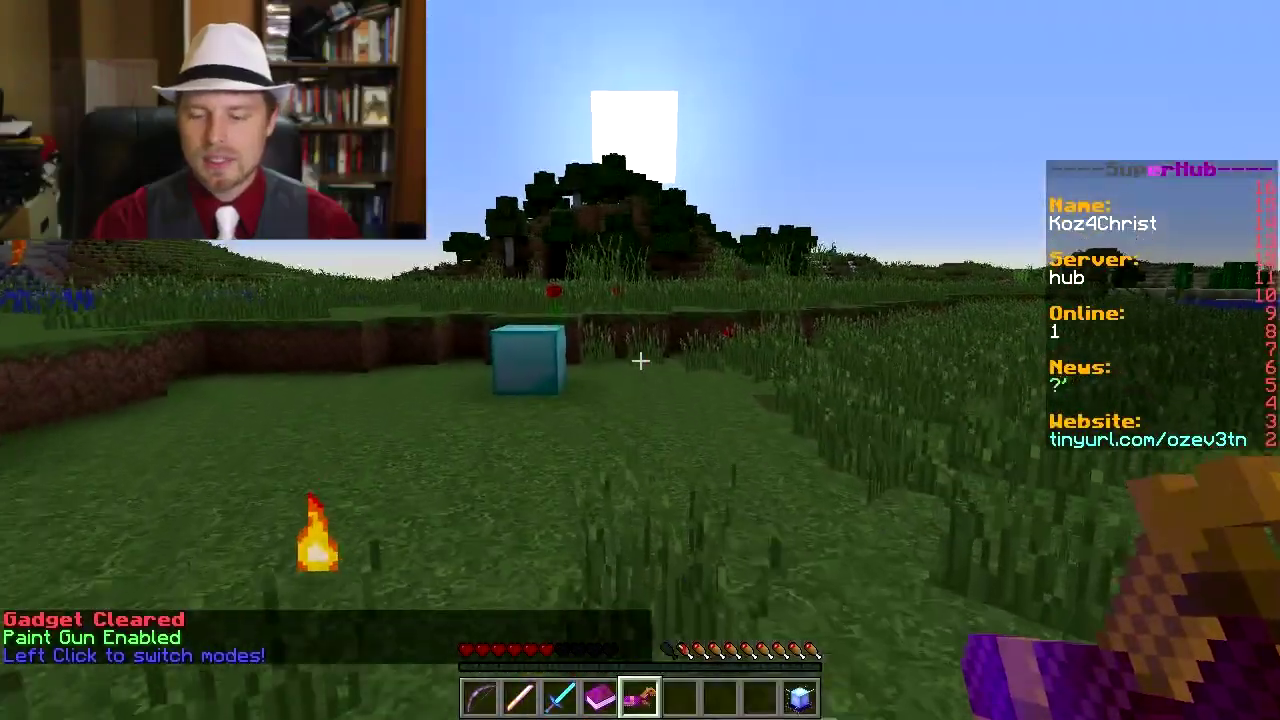
right_click(640, 360)
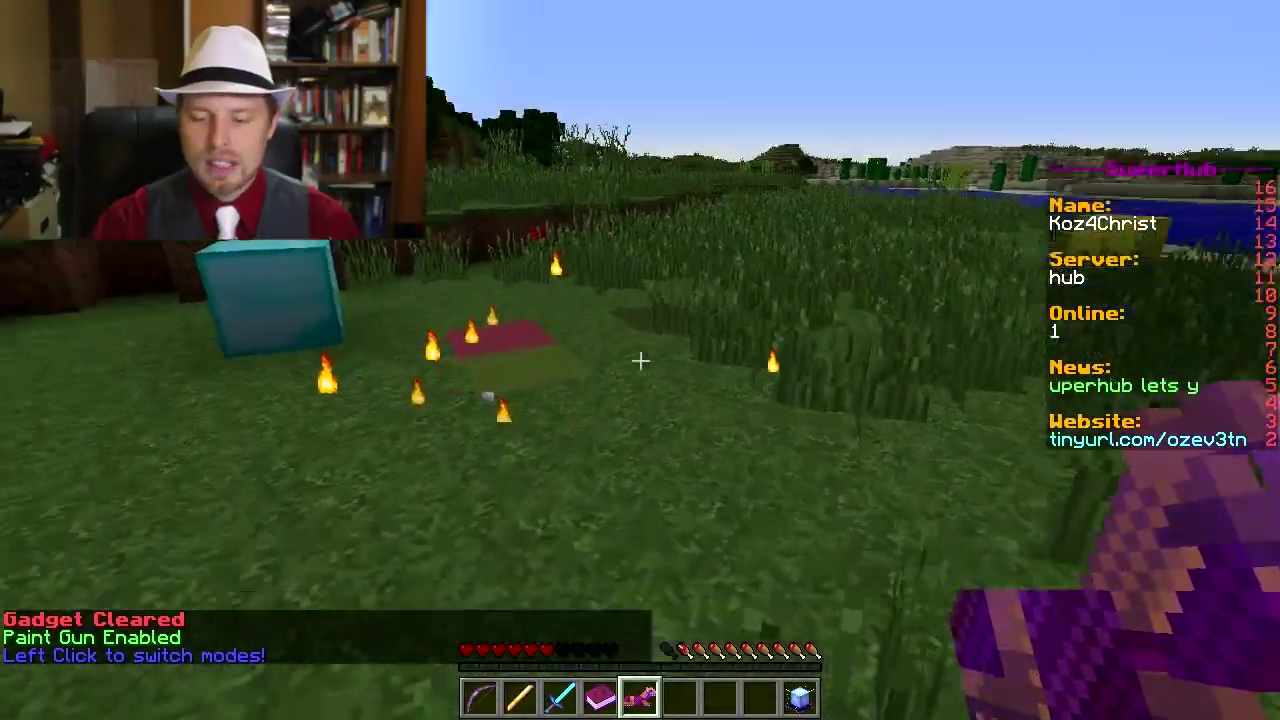
right_click(640, 360)
Cycle the Paint Gun's modes past Cannon Mode to Short Distance Mode
left_click(640, 360)
left_click(640, 360)
left_click(640, 360)
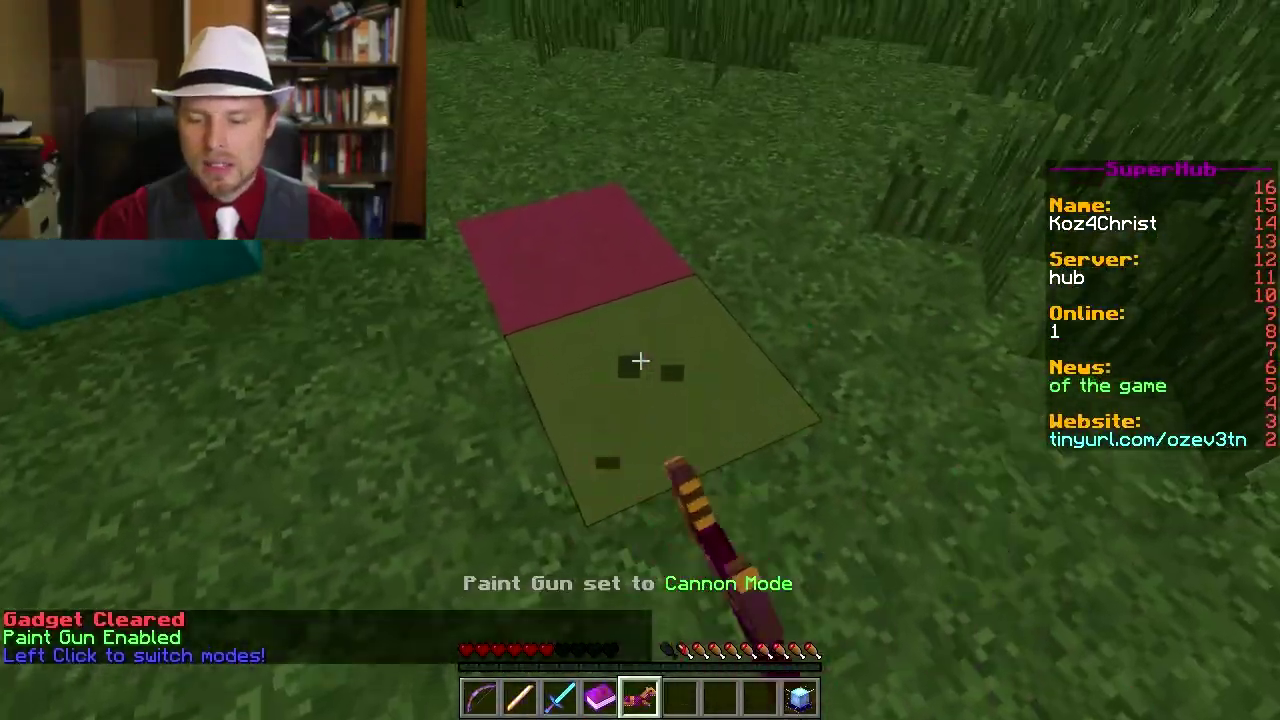
left_click(640, 360)
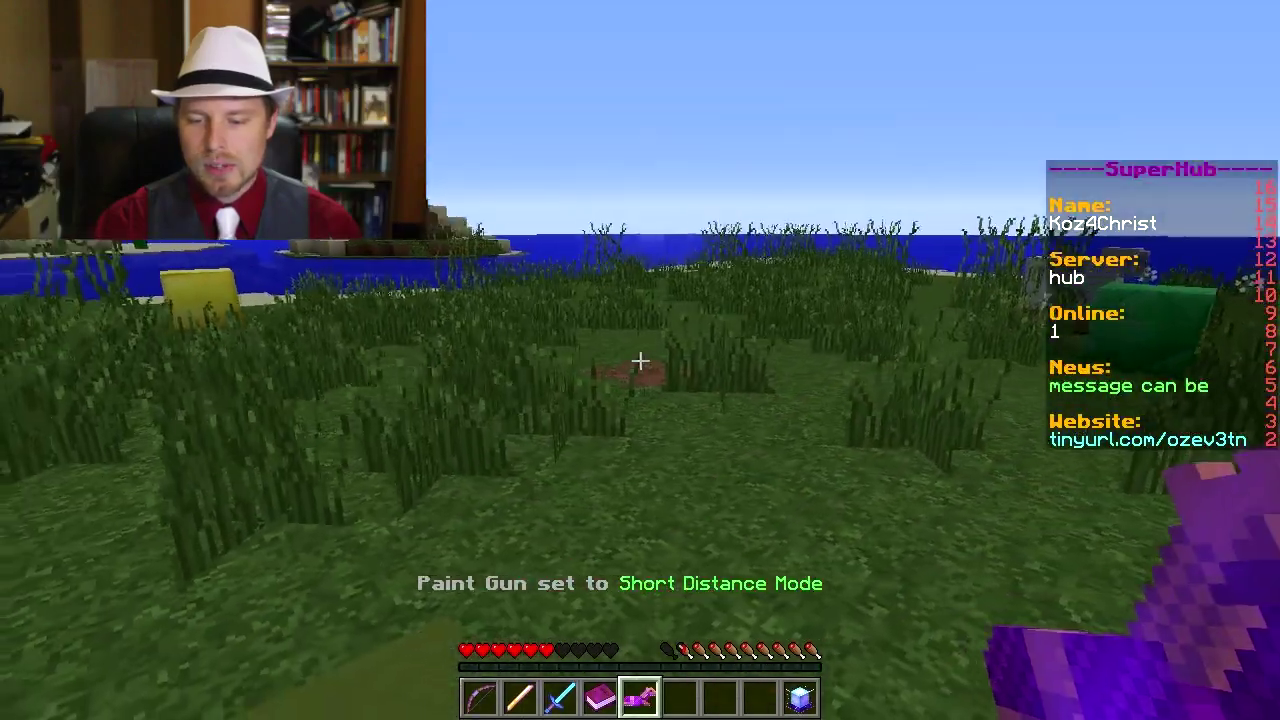
scroll(640, 360, "down", 4)
Clear active modifiers, then select the Item Gun from Hub Gadgets
right_click(640, 360)
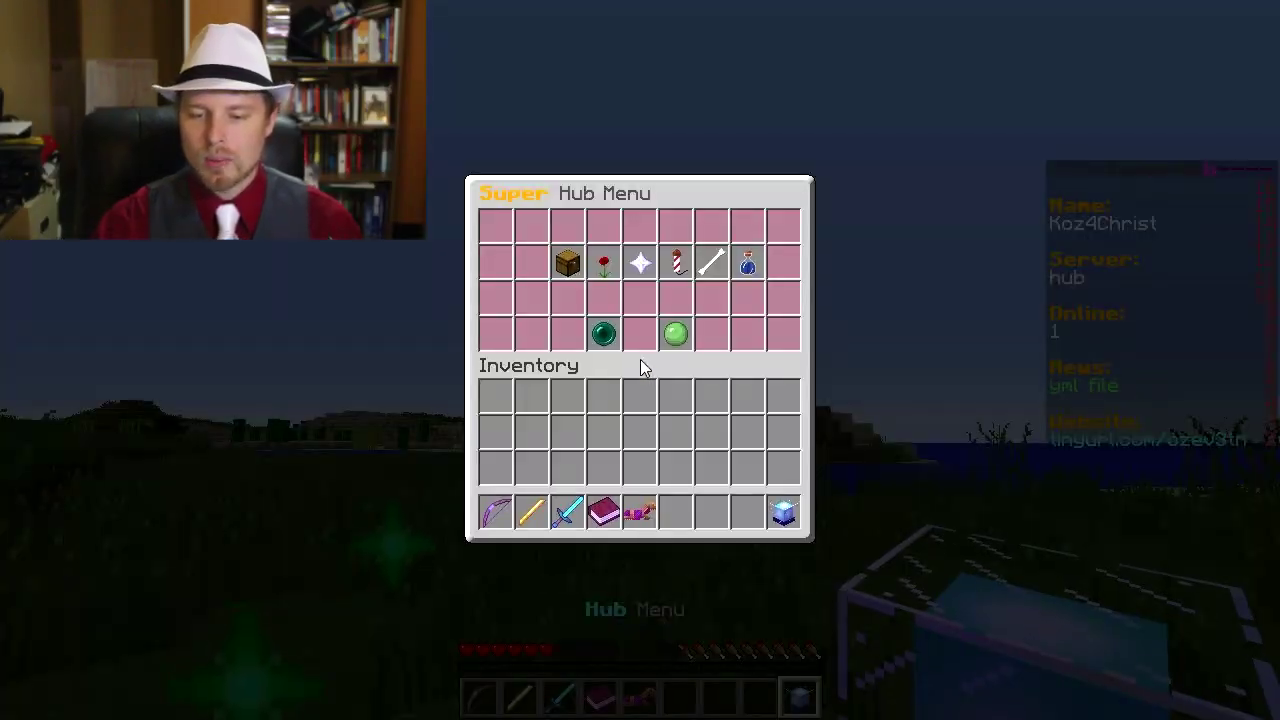
left_click(600, 337)
left_click(569, 264)
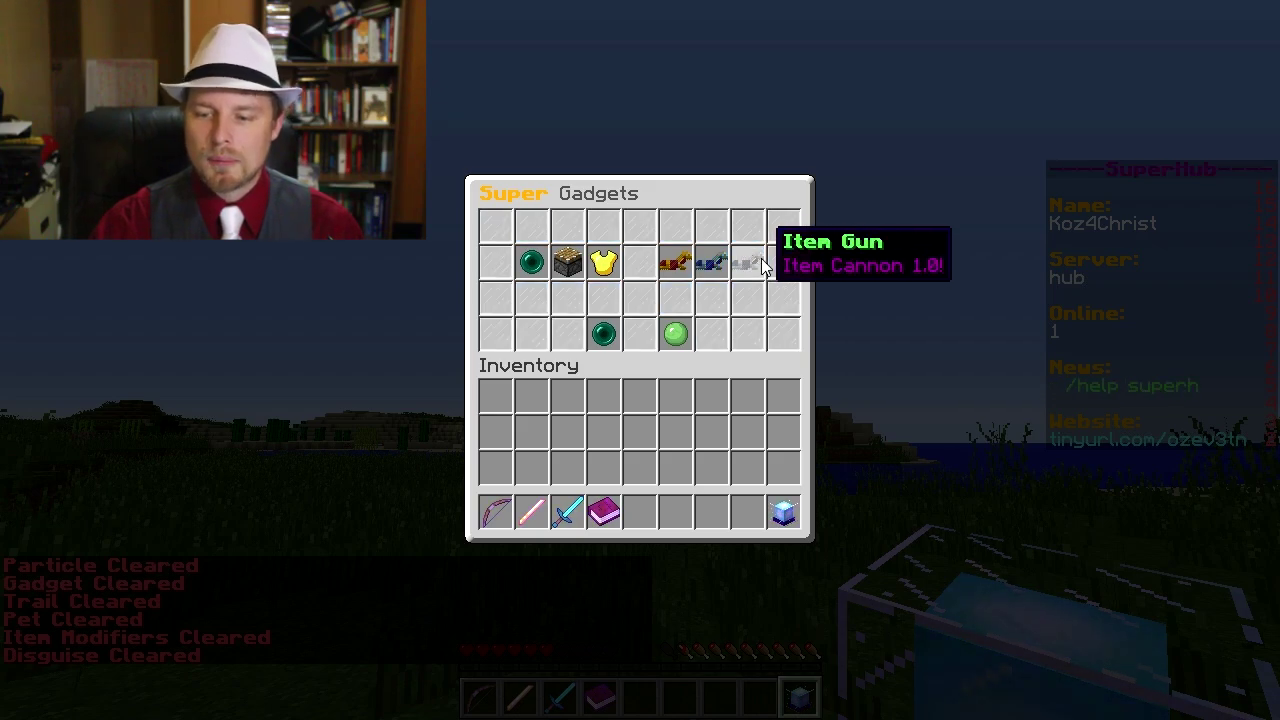
left_click(751, 262)
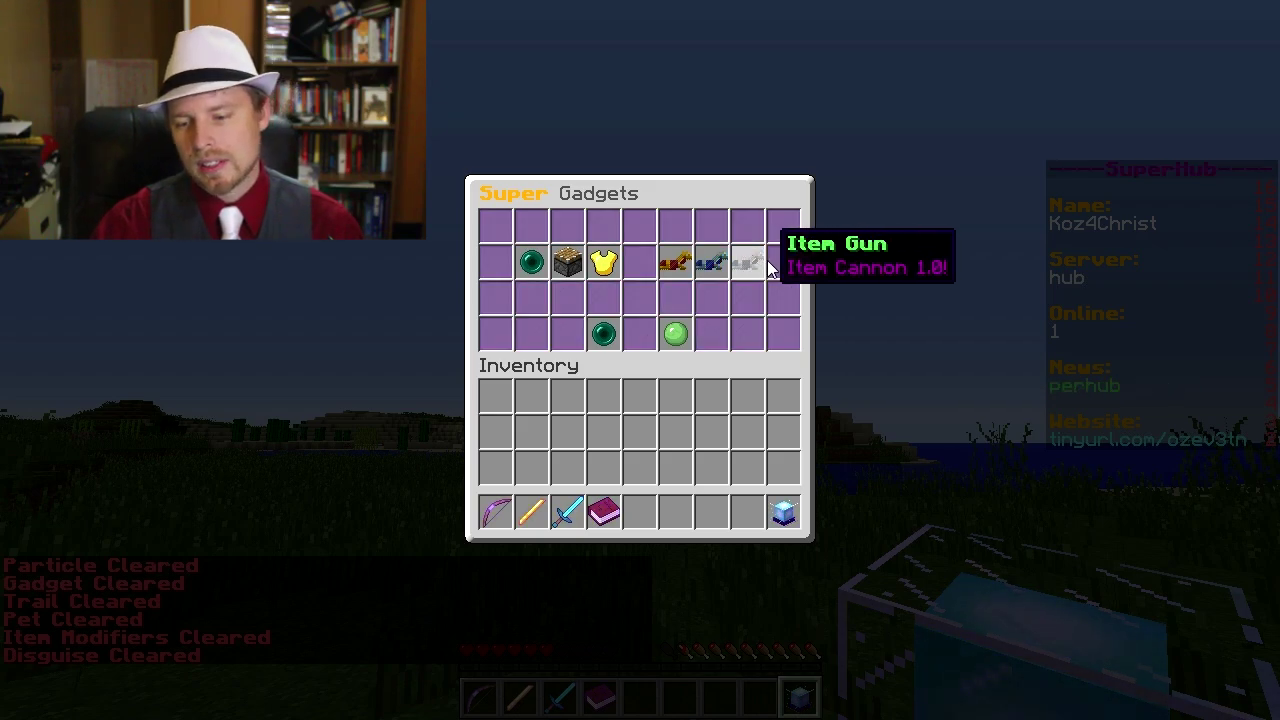
Toggle Jump Drive and Warp Core, warp through the world, then remove all modifiers
left_click(574, 262)
left_click(531, 264)
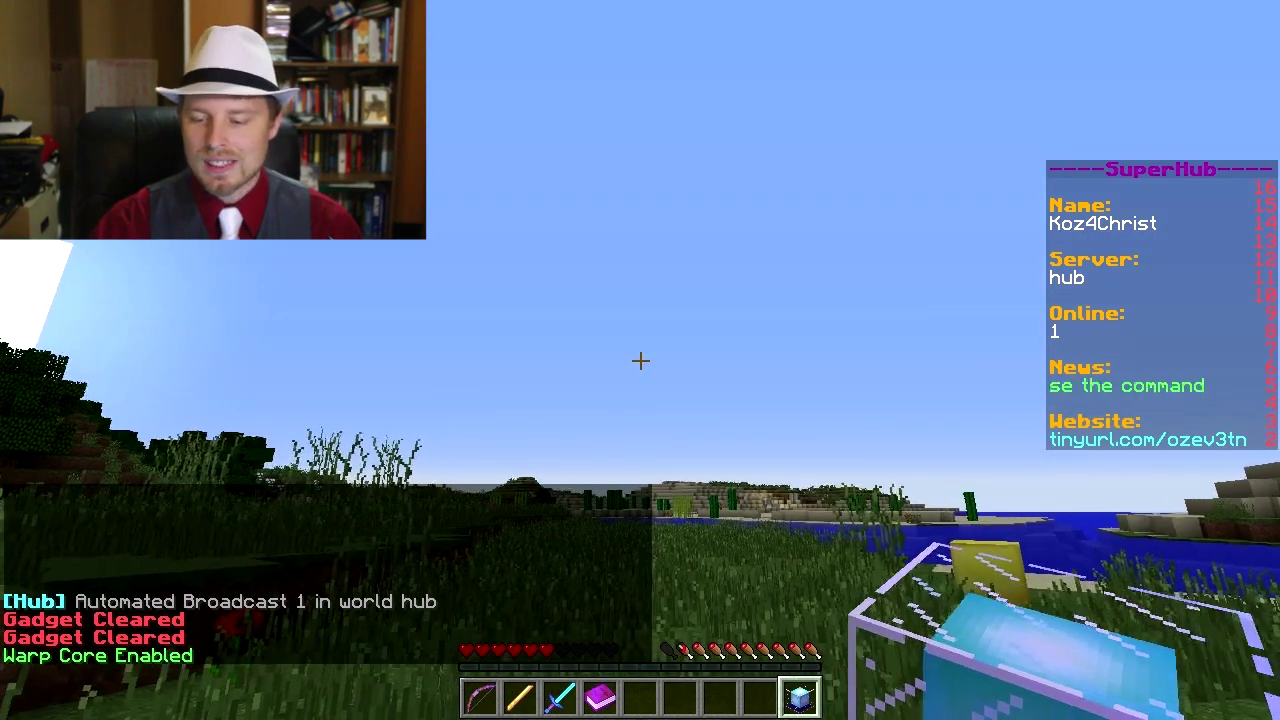
right_click(640, 360)
left_click(604, 334)
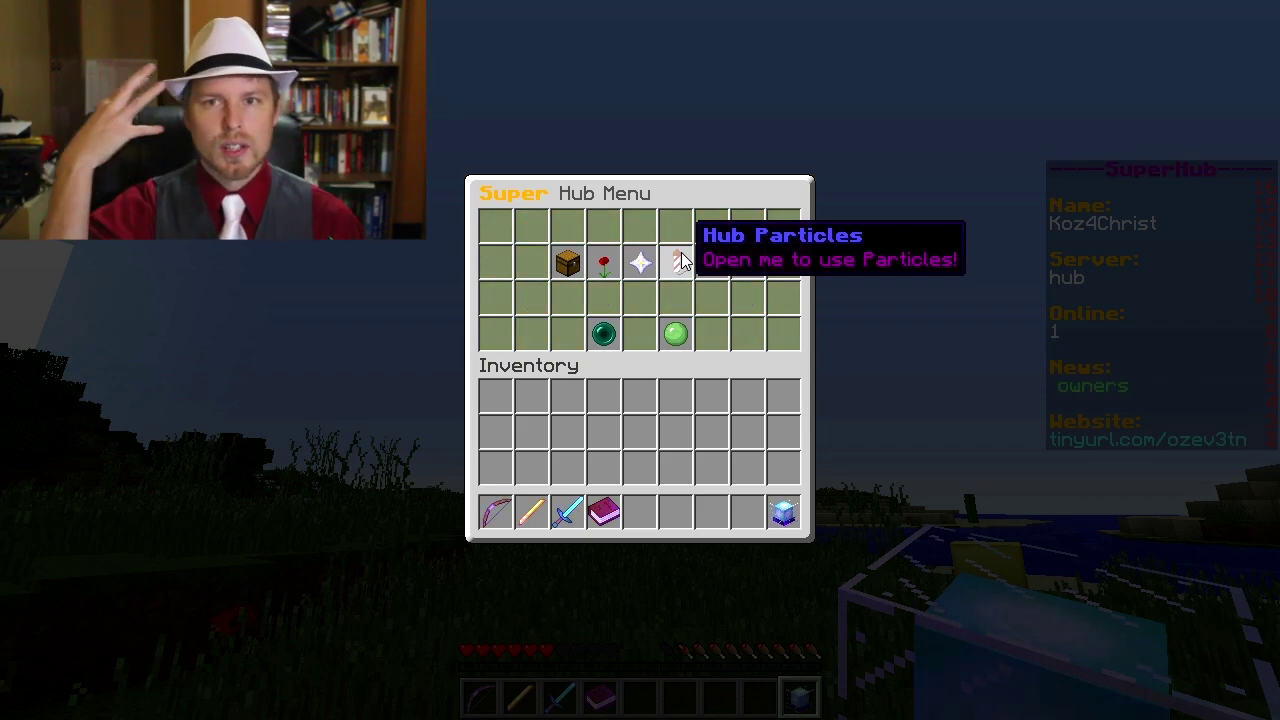
Spawn a pet horse from Hub Pets and mount it
left_click(718, 269)
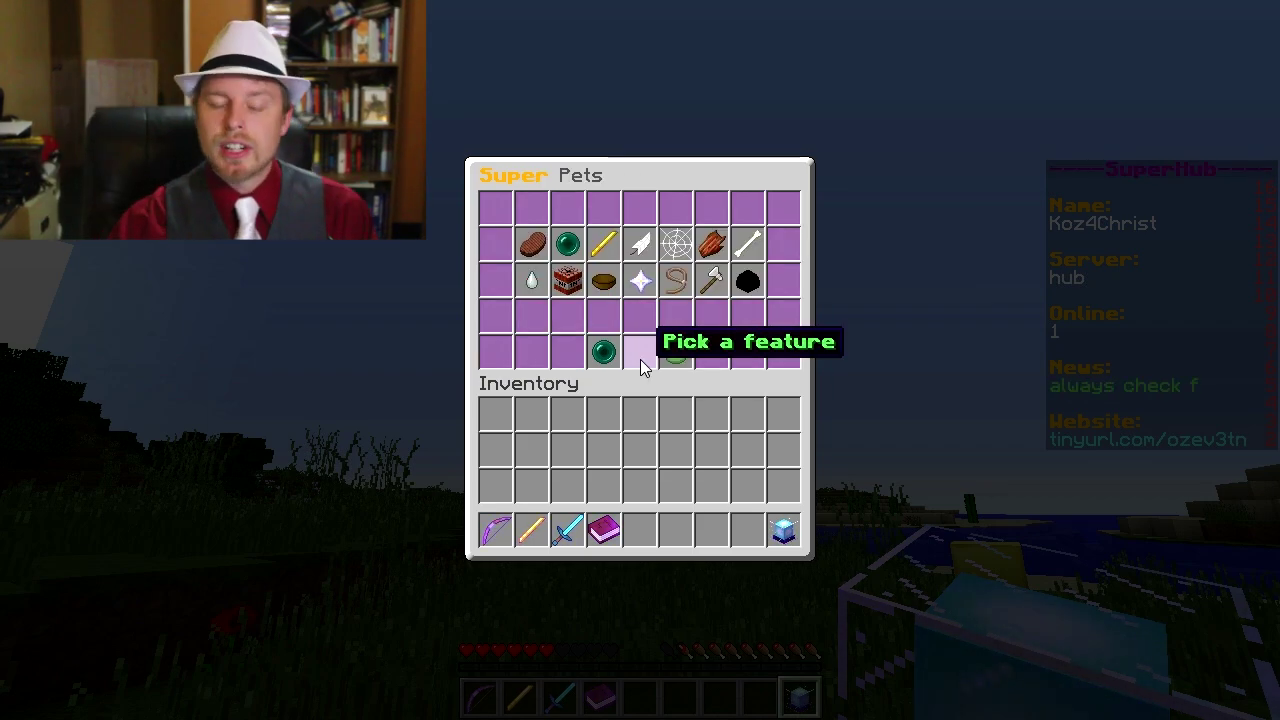
left_click(677, 285)
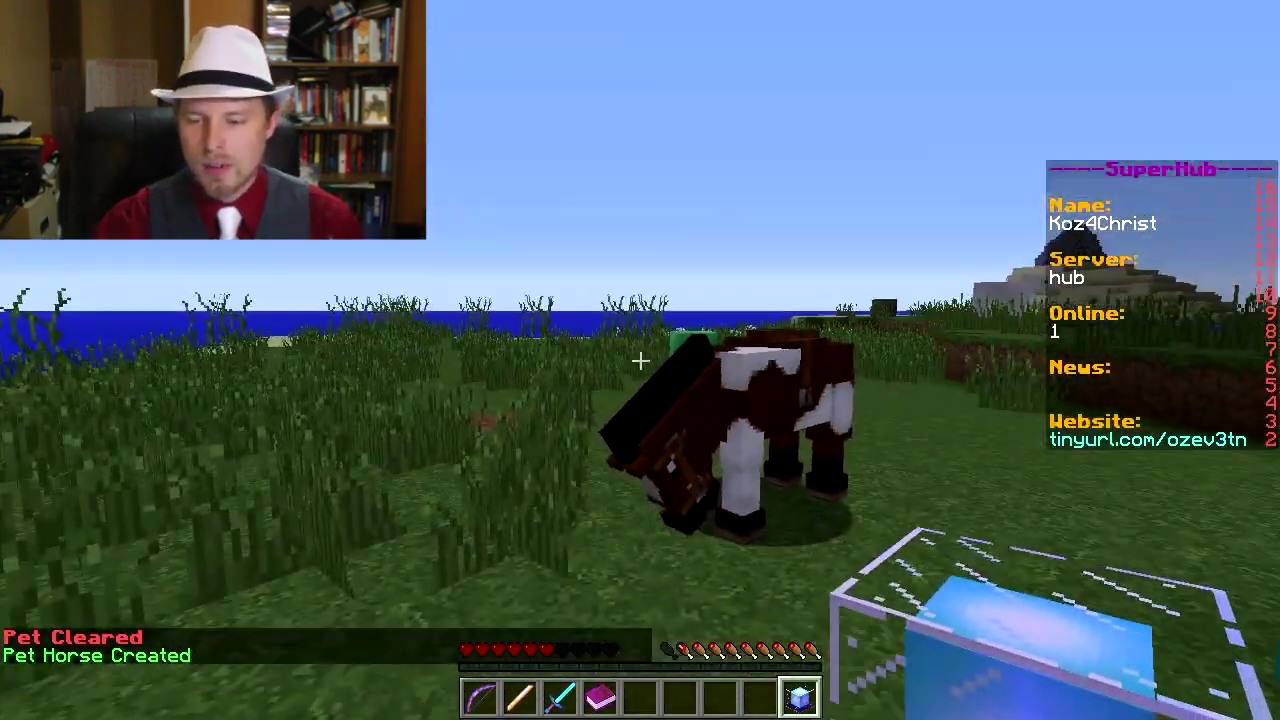
key("7")
right_click(640, 360)
Remove the pet horse via the Pet Menu and reopen the Super Hub Menu
right_click(640, 360)
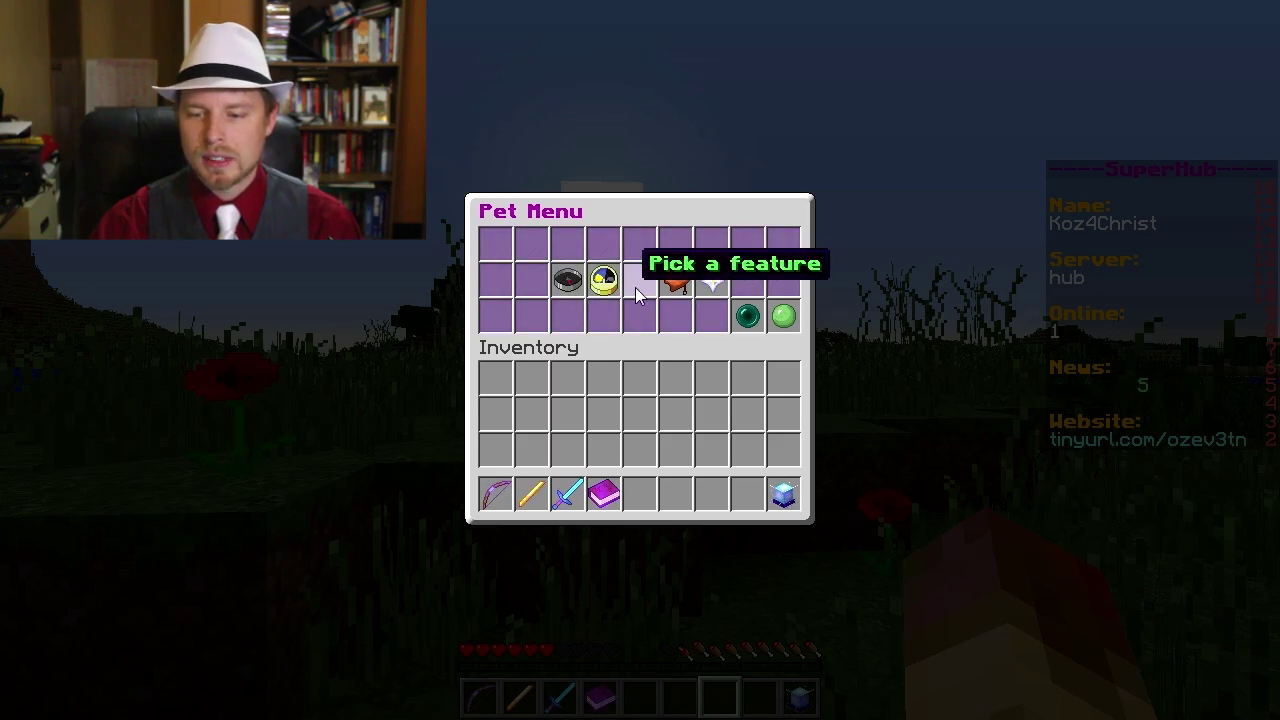
left_click(749, 317)
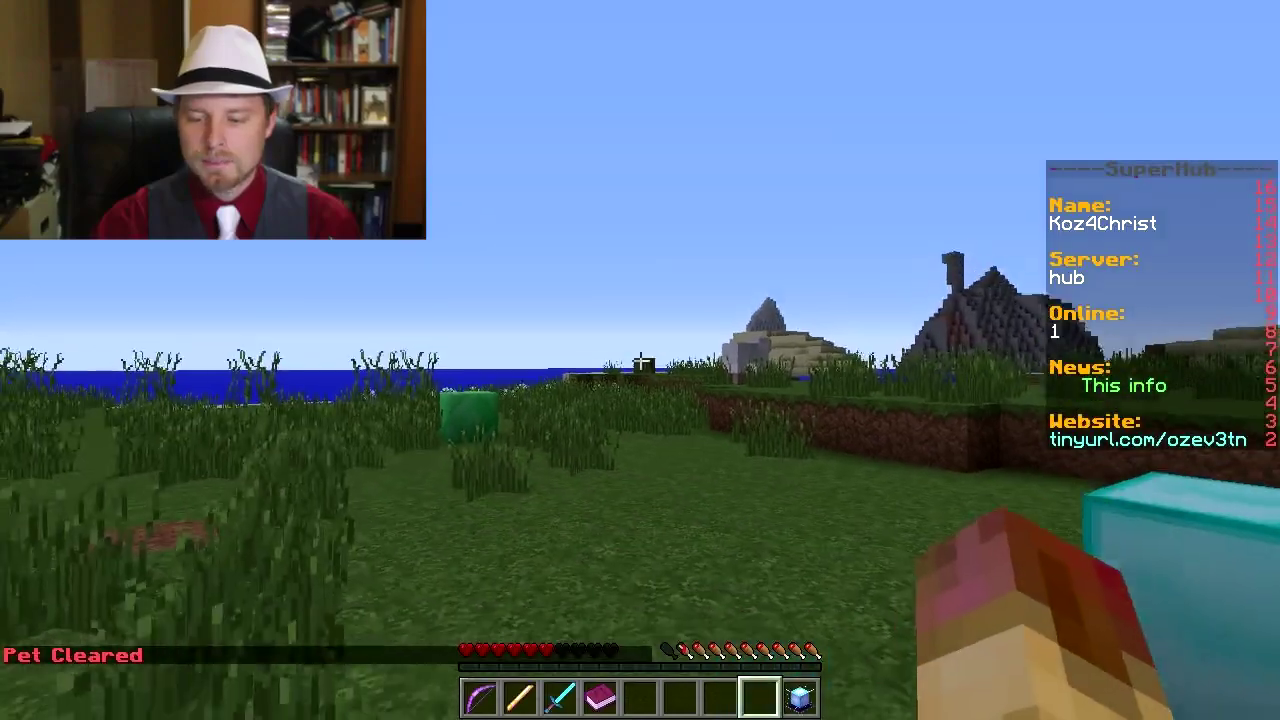
key("9")
right_click(640, 360)
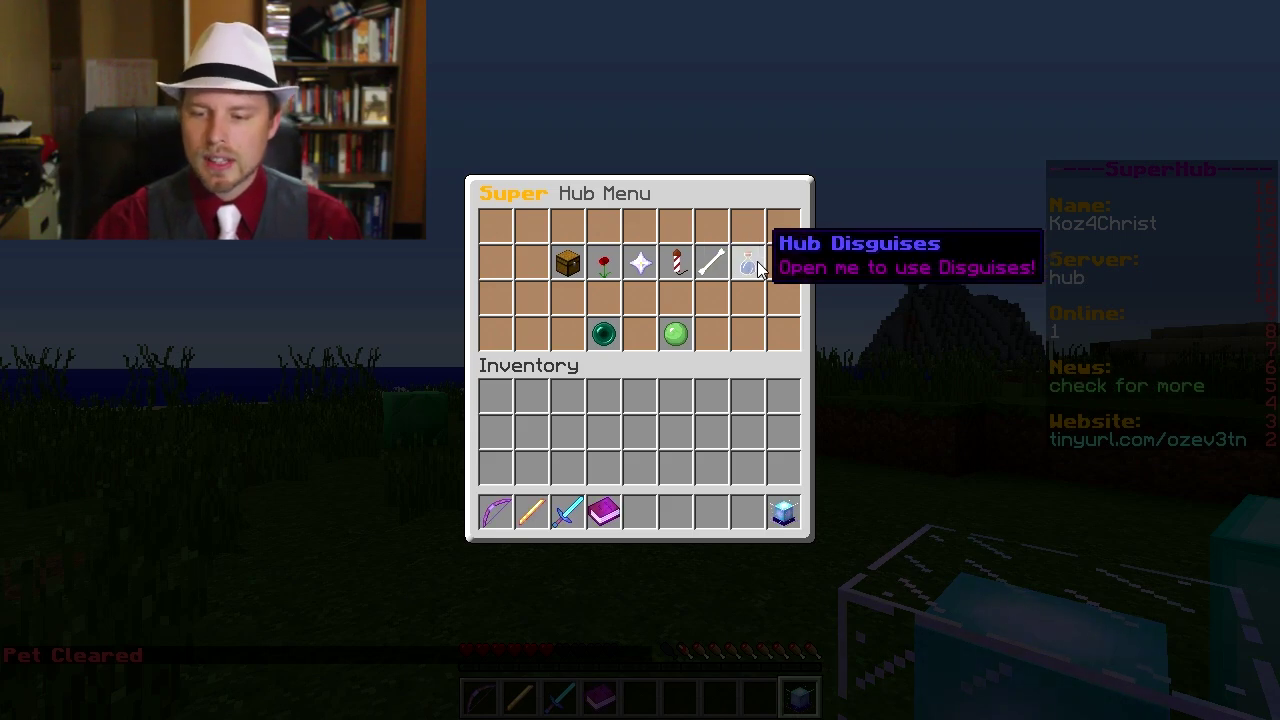
Open Hub Specials (the nether star) to show Player Stacker, Player Hider and Navigation Menu
left_click(640, 262)
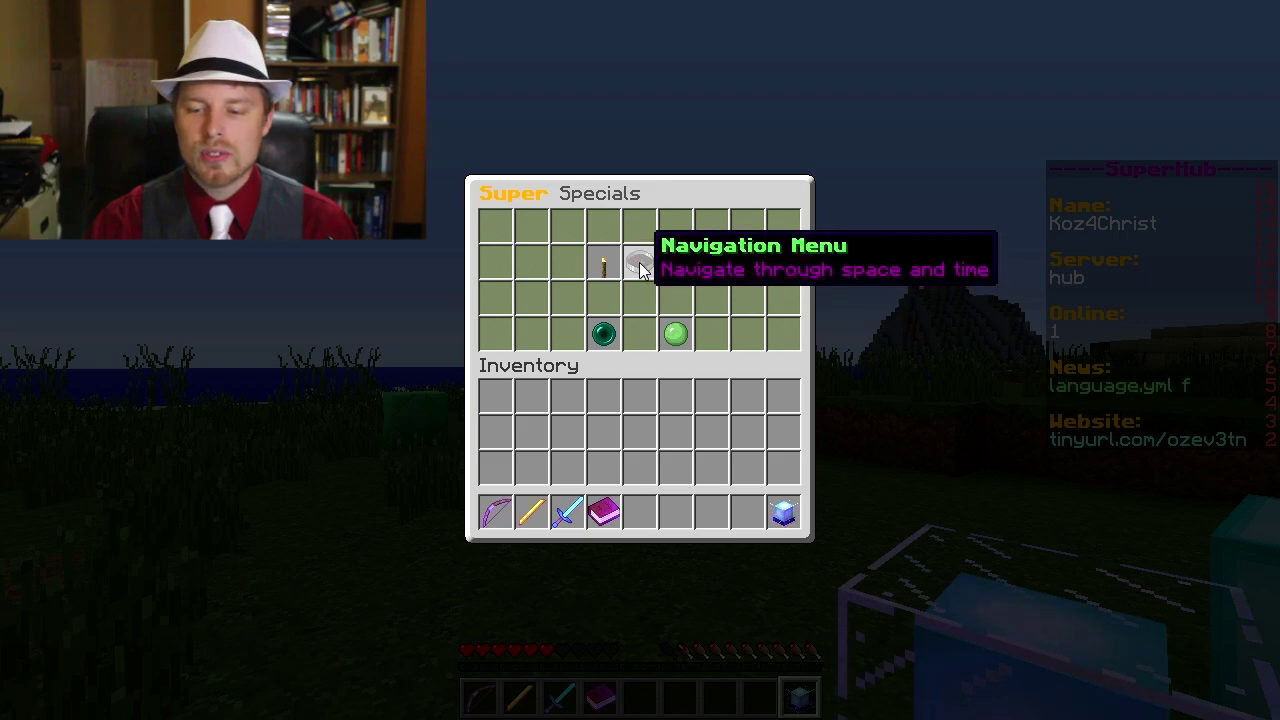
Open the Navigation Menu from Super Specials, then walk up to the diamond block
left_click(639, 262)
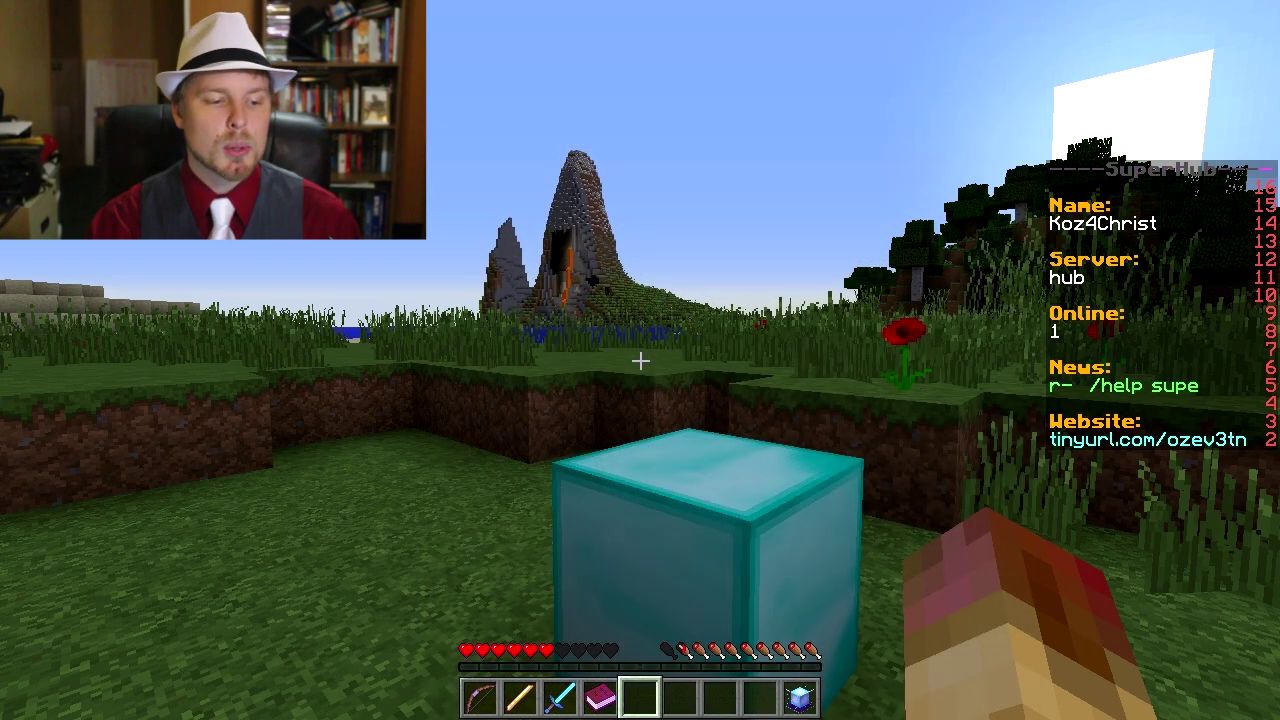
key("w")
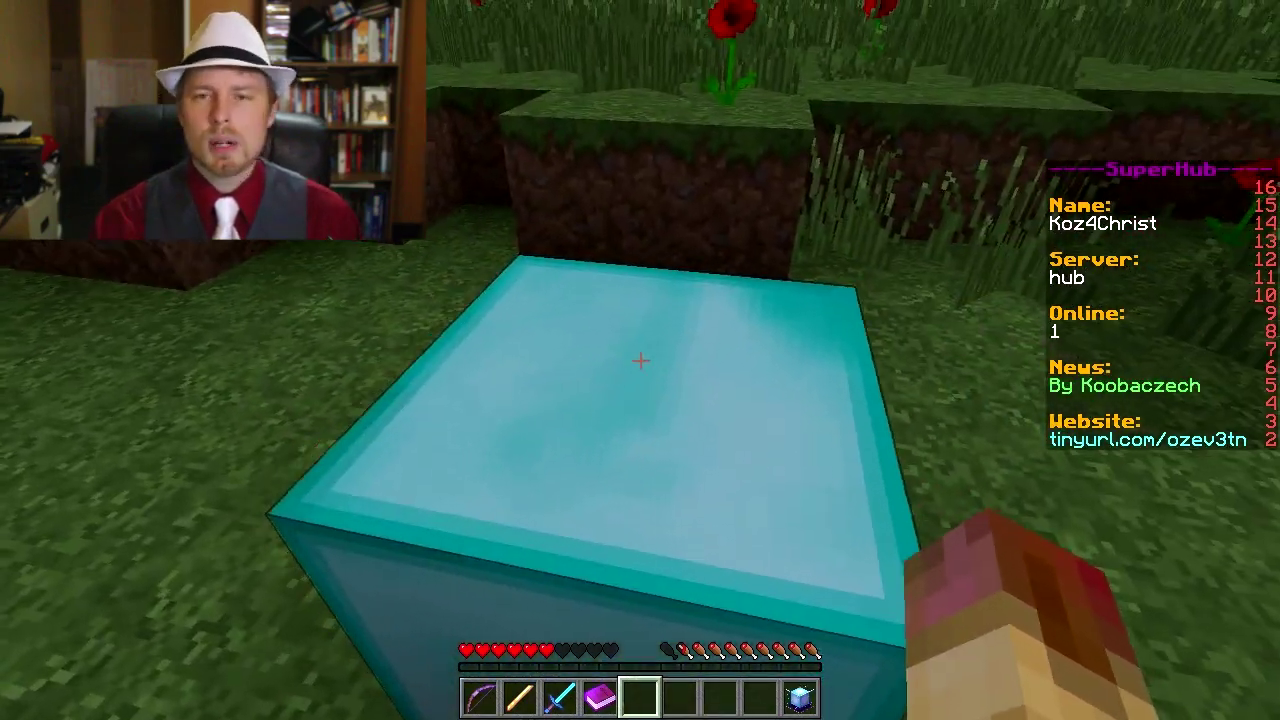